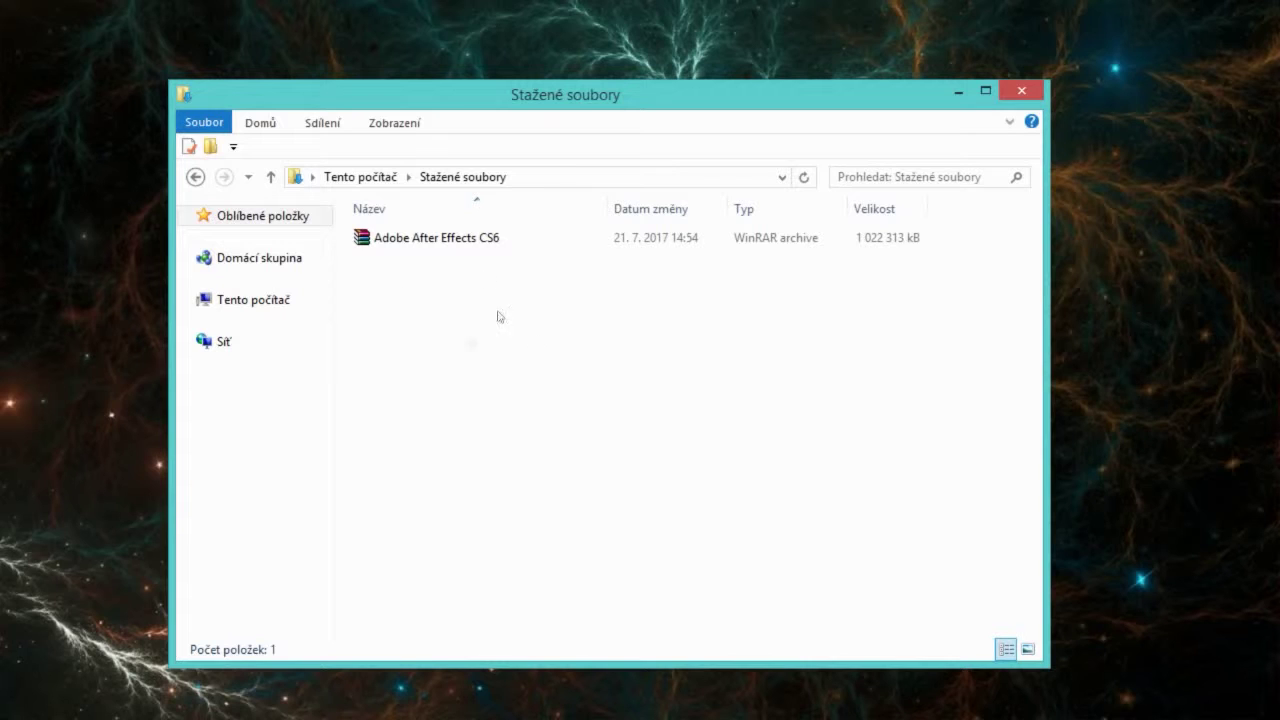
- Extract the Adobe After Effects CS6 archive directly into the downloads folder
click(407, 240)
double_click(405, 238)
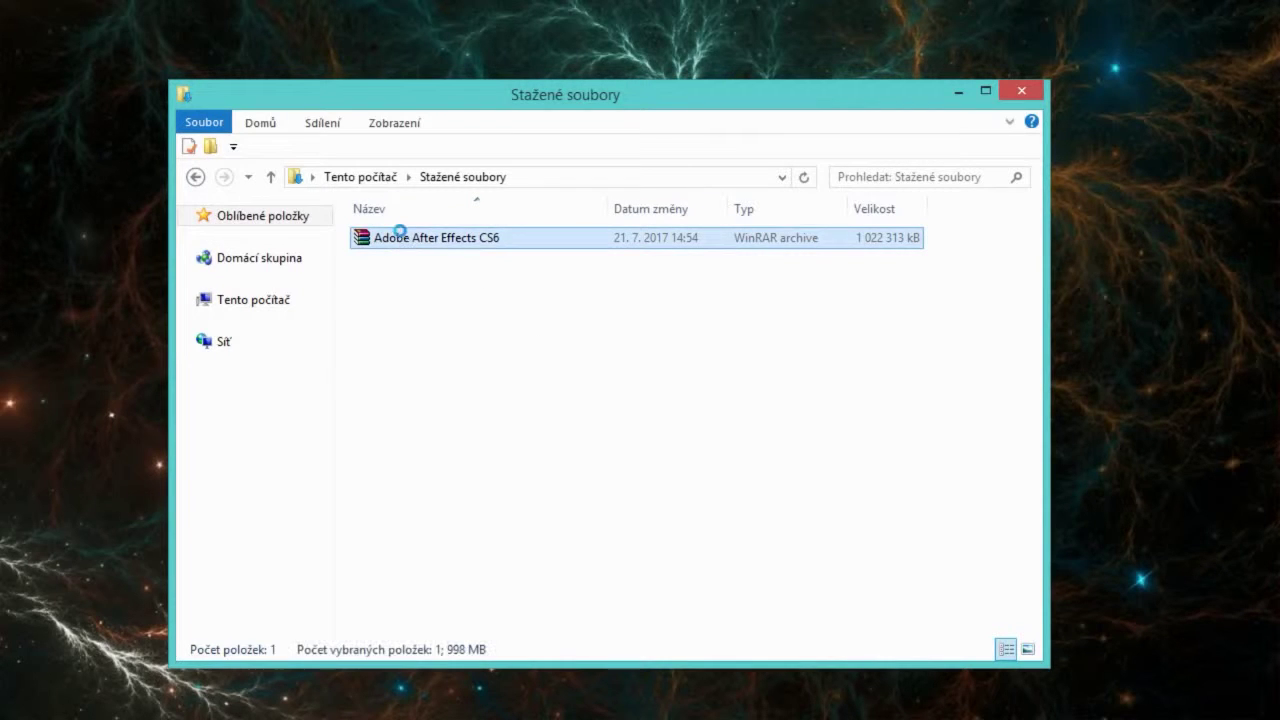
right_click(403, 231)
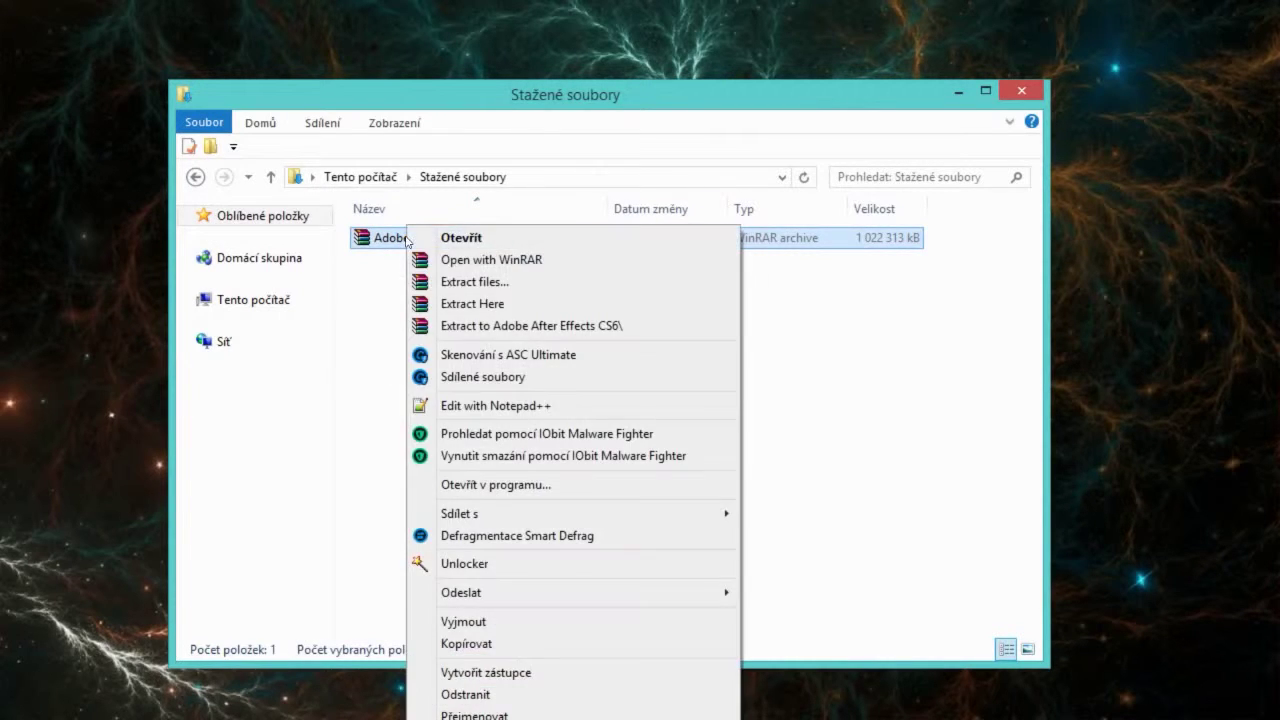
click(442, 304)
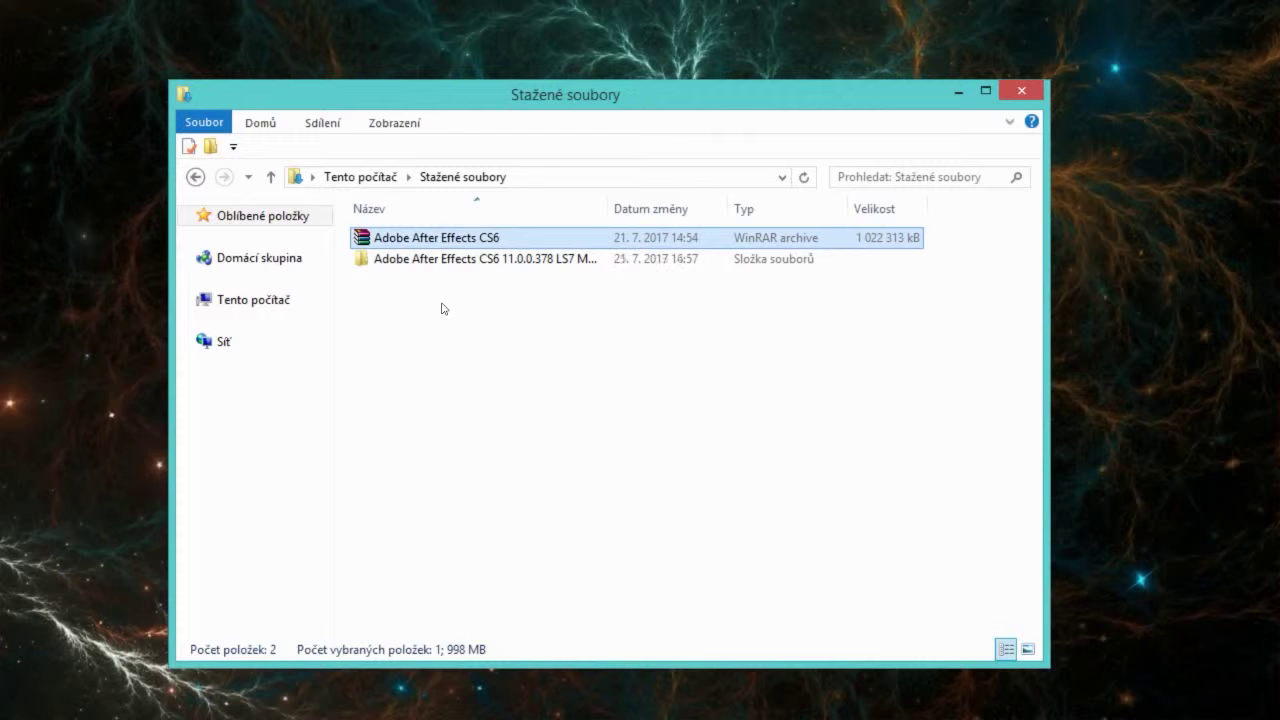
- Open the extracted Adobe After Effects CS6 11.0.0.378 folder
click(468, 260)
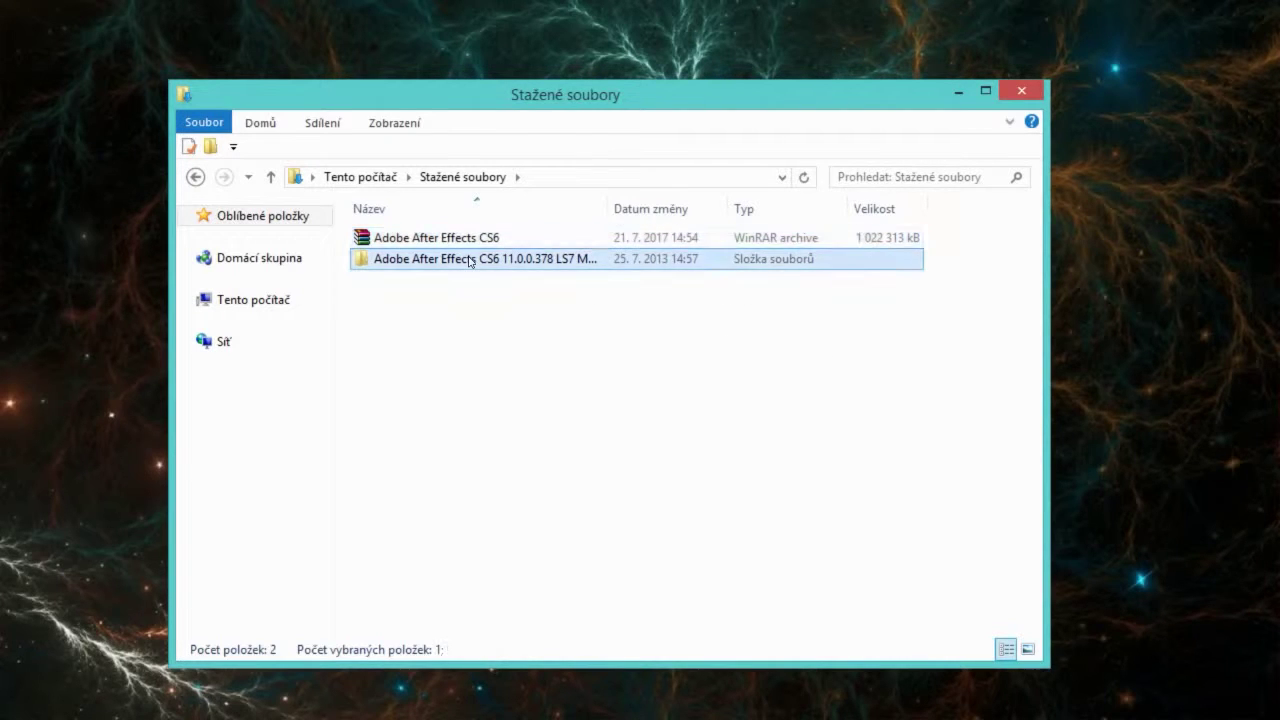
right_click(470, 260)
click(502, 246)
- Look over the extracted files and the contents of the Cracked dll folder, then return to the extracted folder
drag(443, 313, 430, 232)
click(371, 331)
click(414, 297)
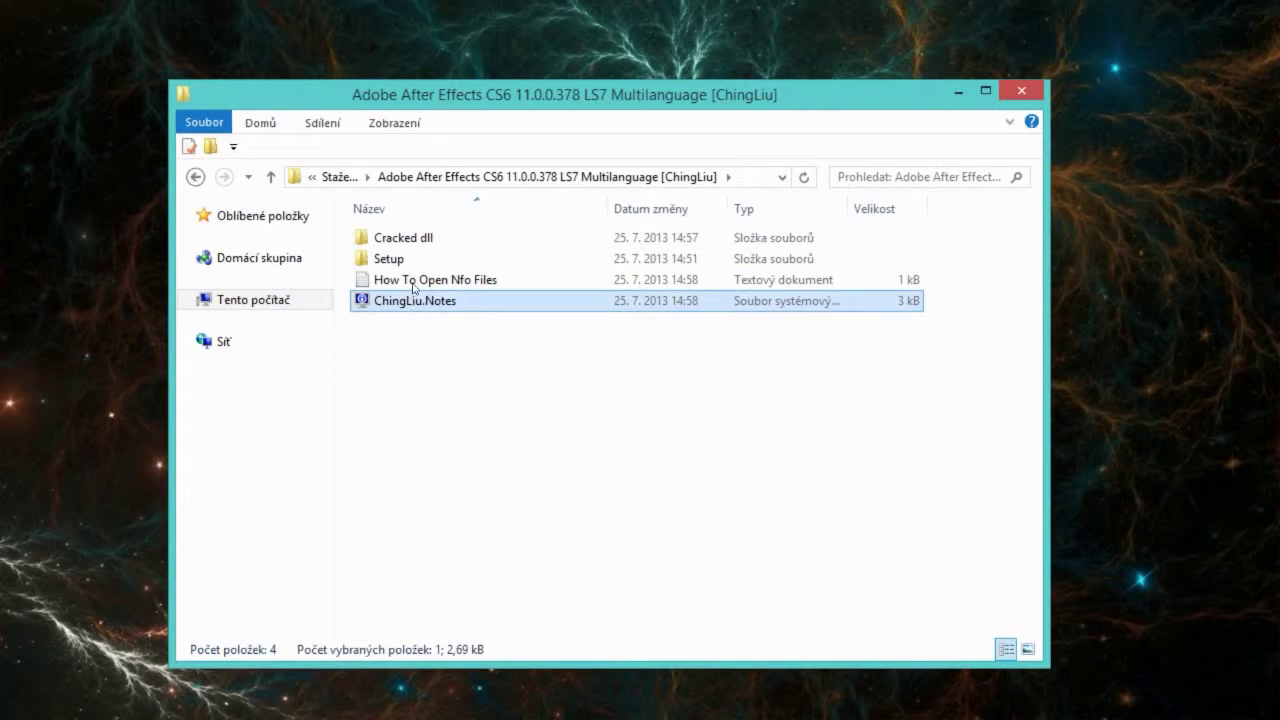
click(414, 282)
double_click(405, 238)
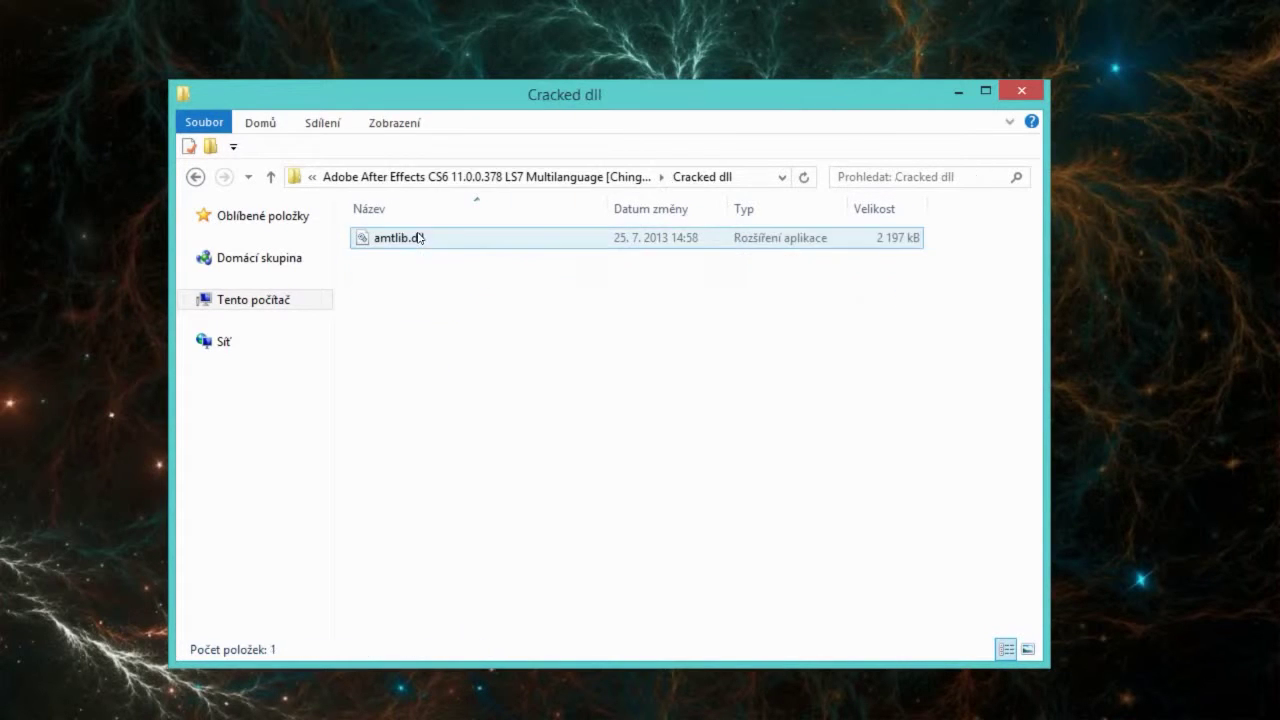
click(195, 177)
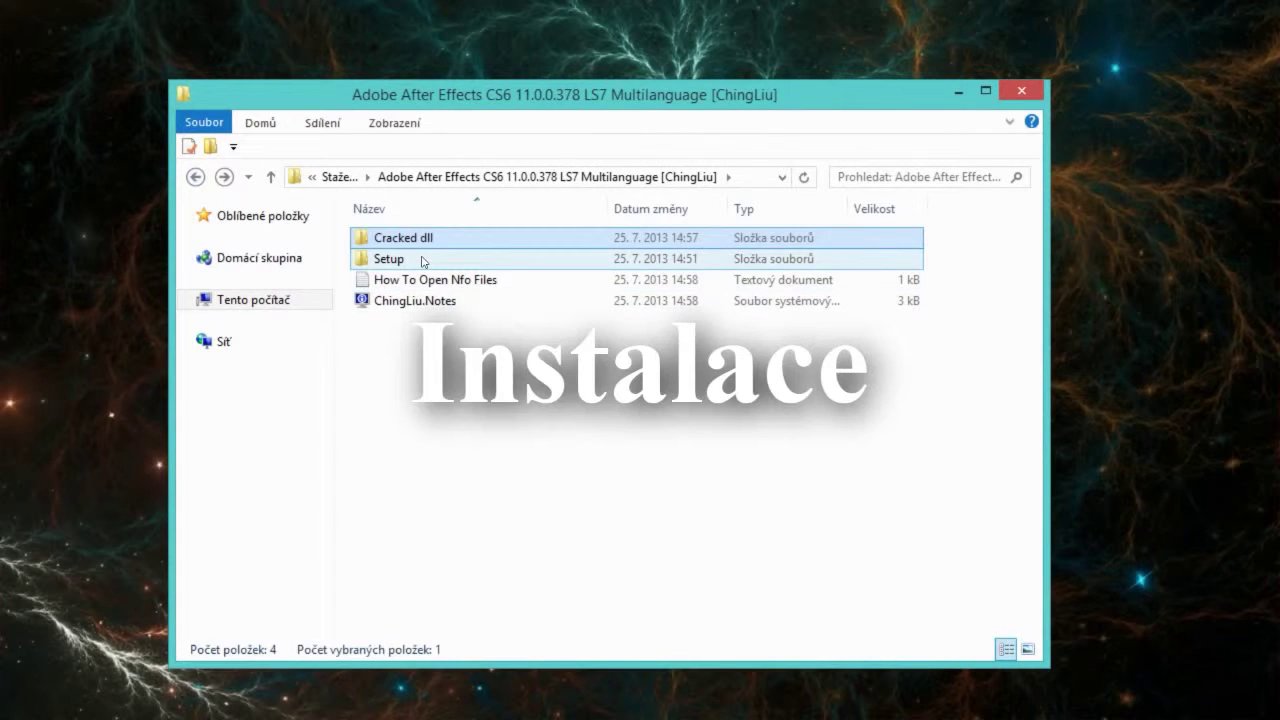
- Run the AfterEffects_11_LS7 application from the Setup folder as administrator and allow it to make changes
double_click(422, 259)
right_click(422, 260)
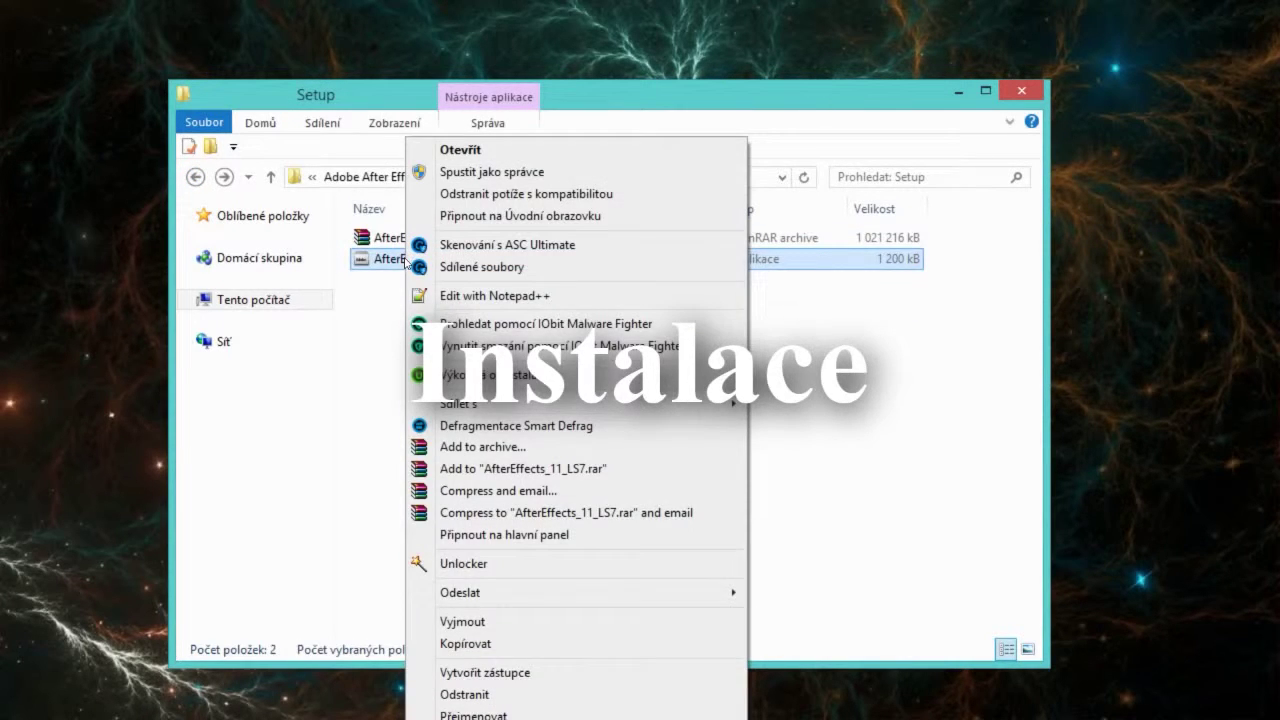
click(462, 172)
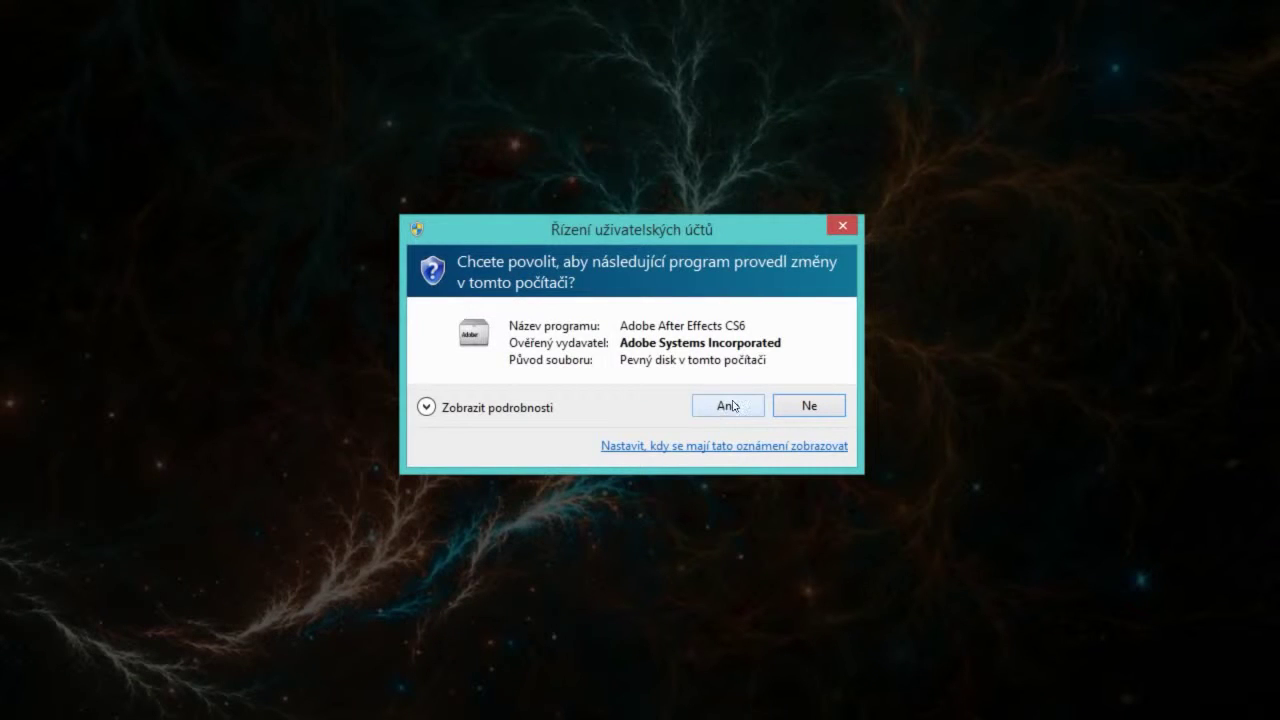
click(731, 405)
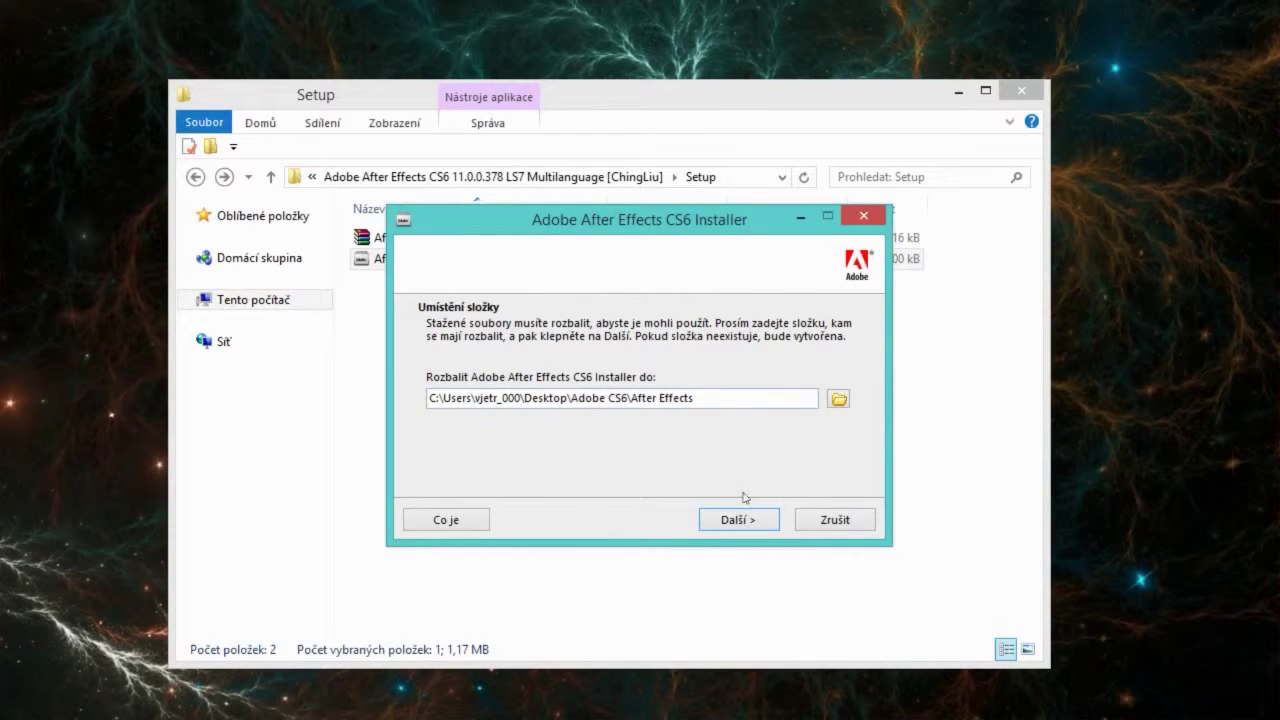
- Set the installer's unpacking location to C:\Program Files\Adobe and unpack the installation files
click(836, 400)
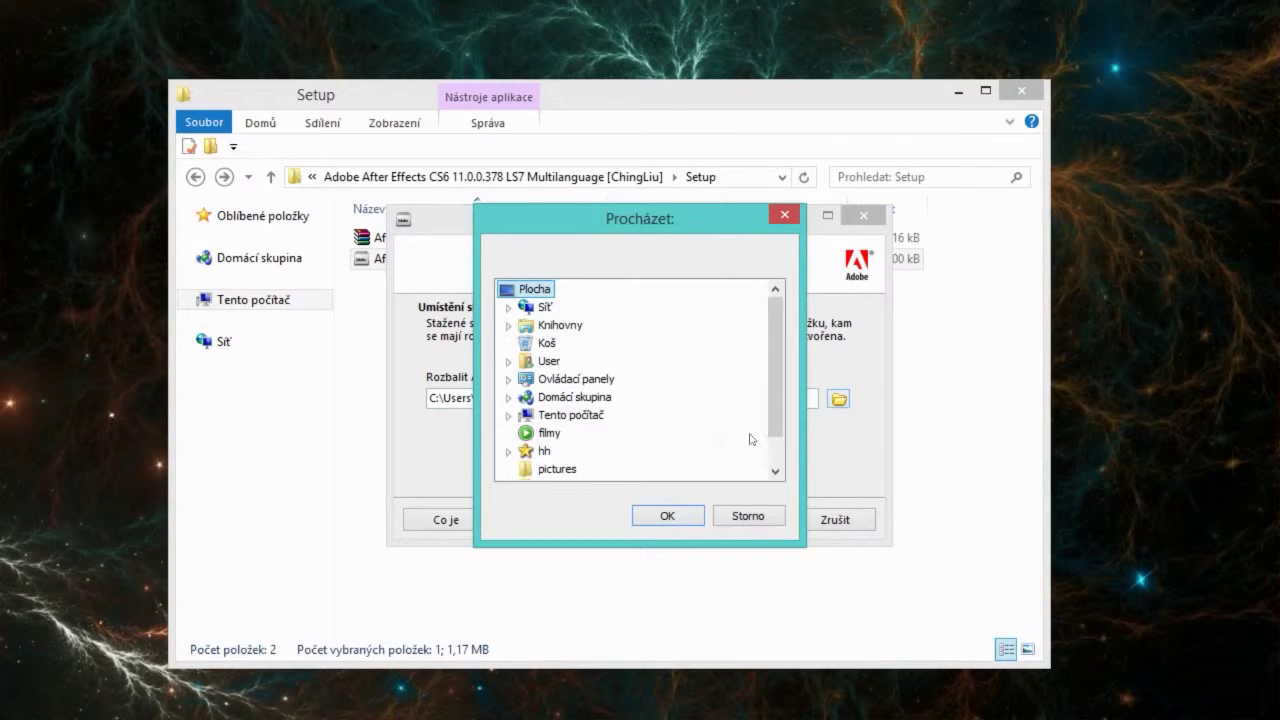
click(508, 415)
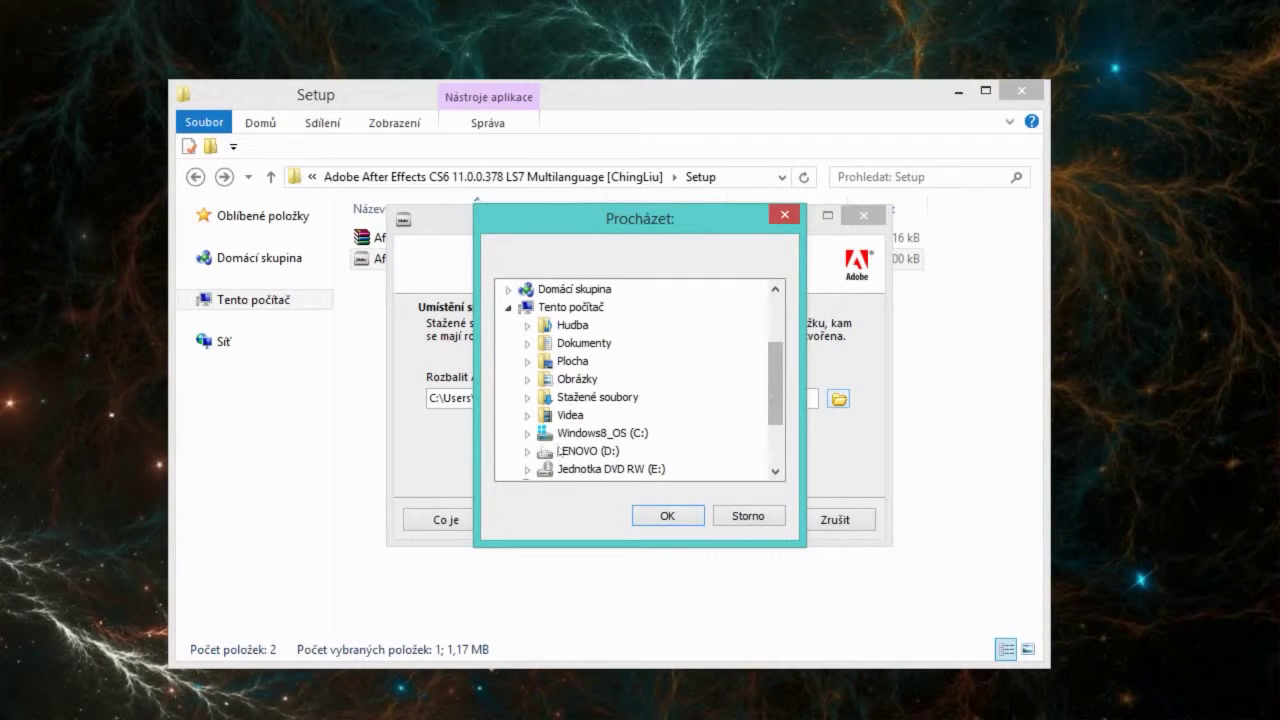
click(526, 433)
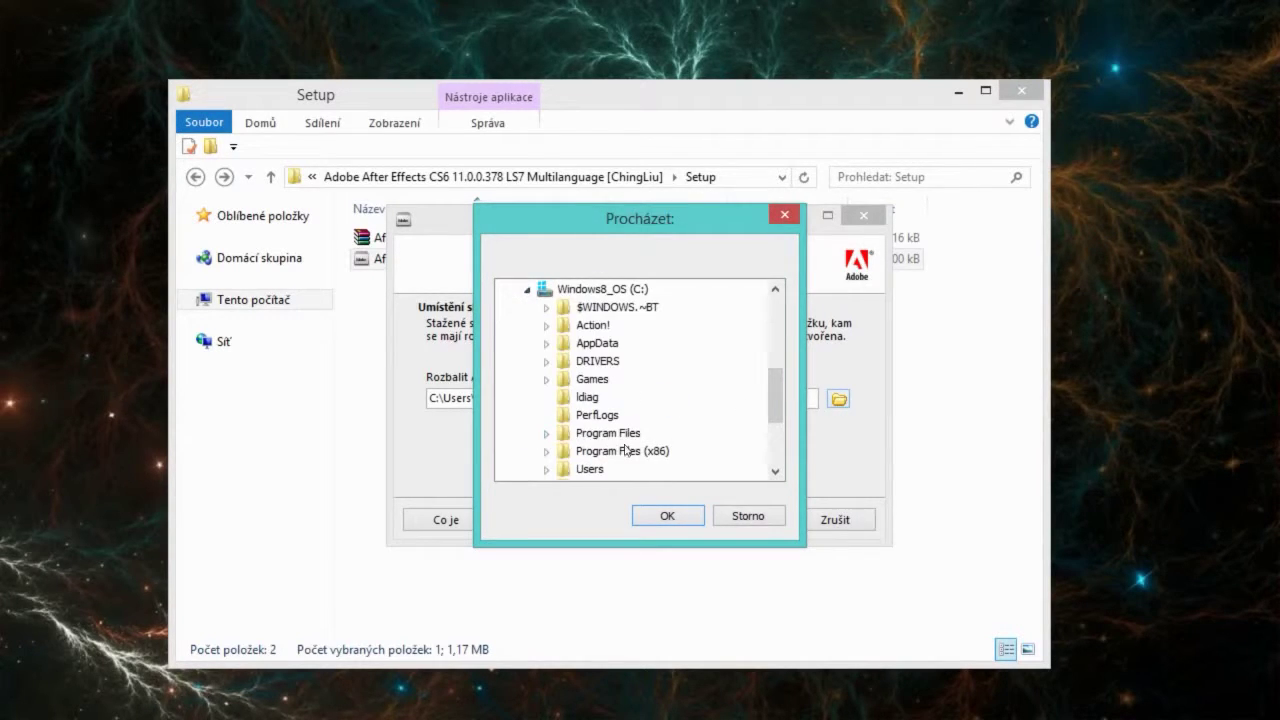
click(547, 439)
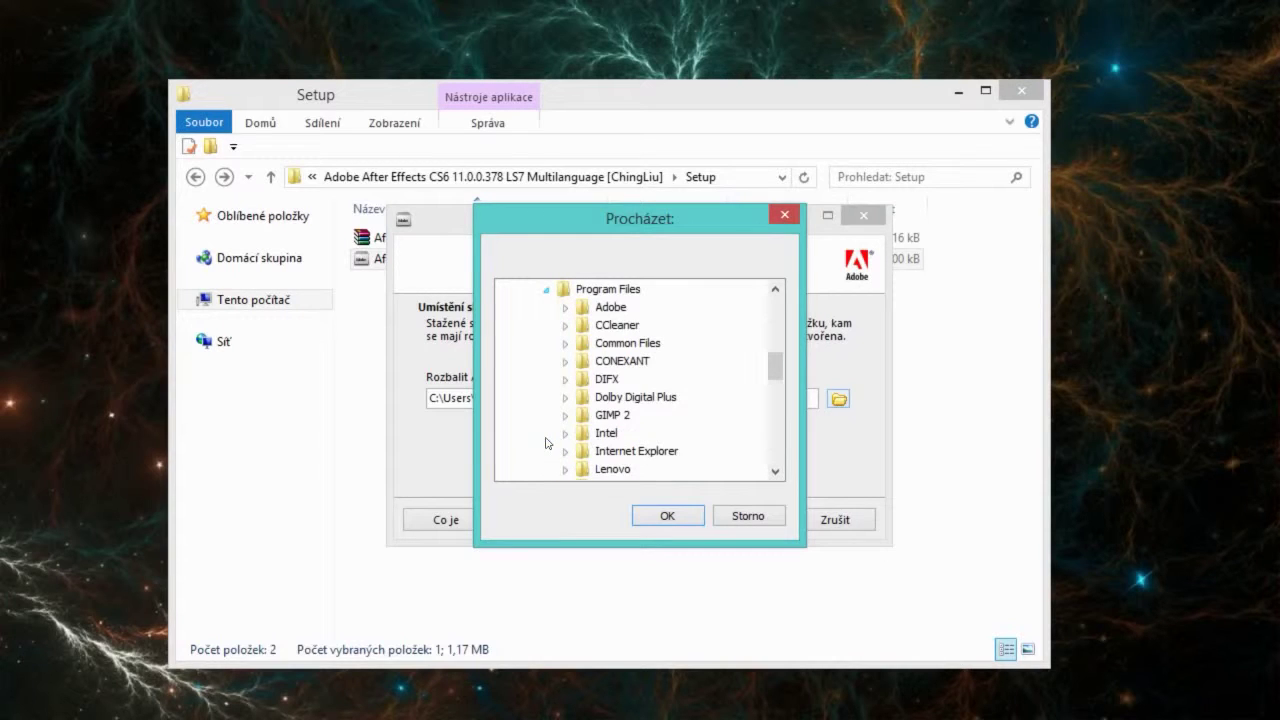
click(606, 308)
click(566, 308)
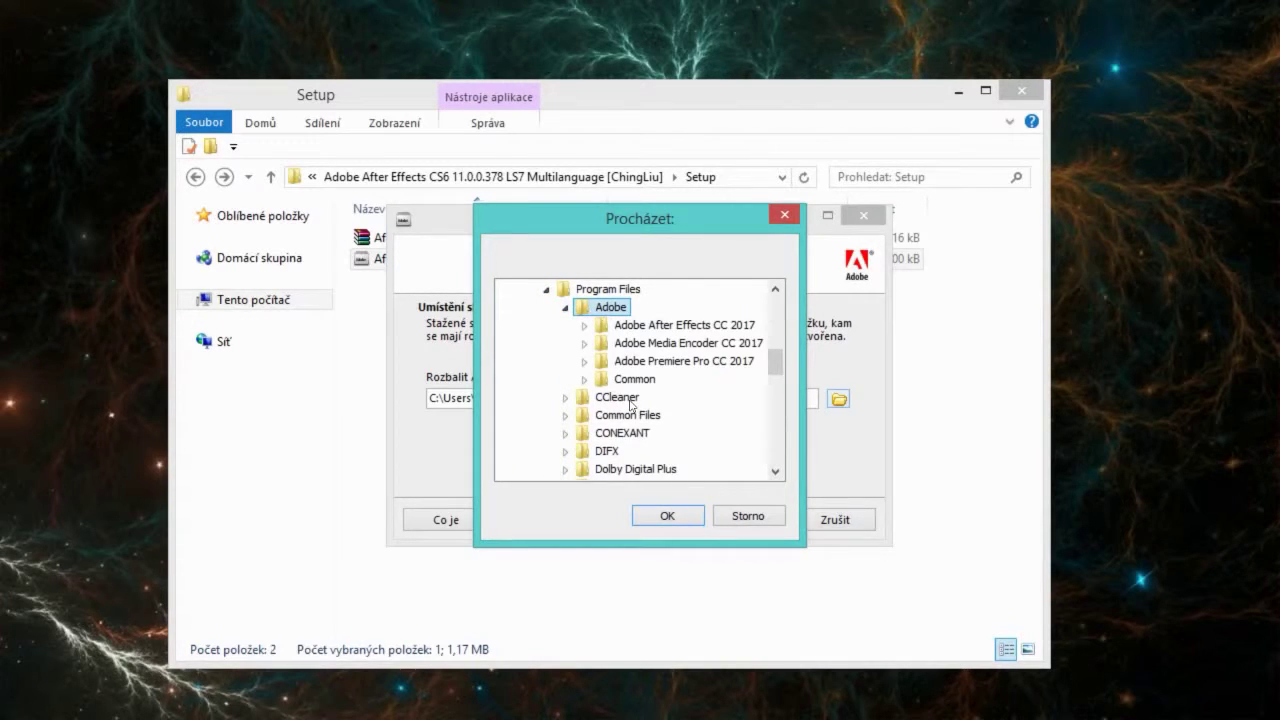
scroll(628, 395, up, 2)
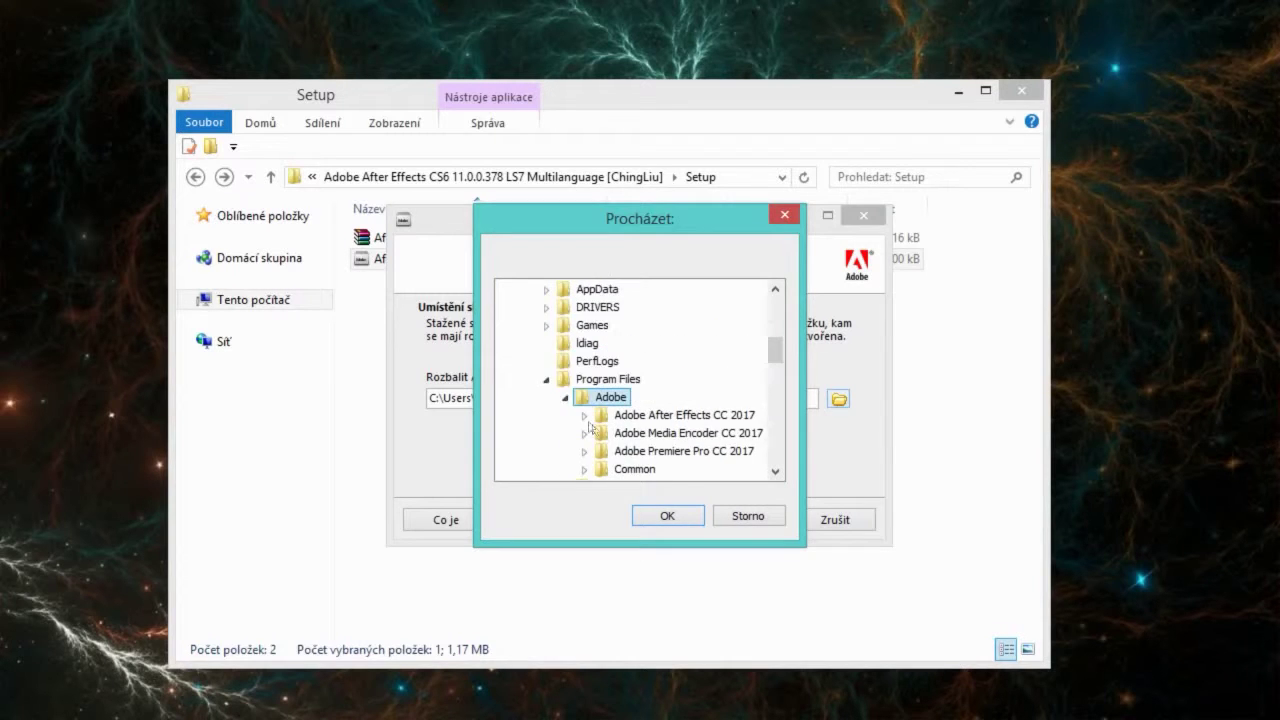
scroll(590, 428, down, 1)
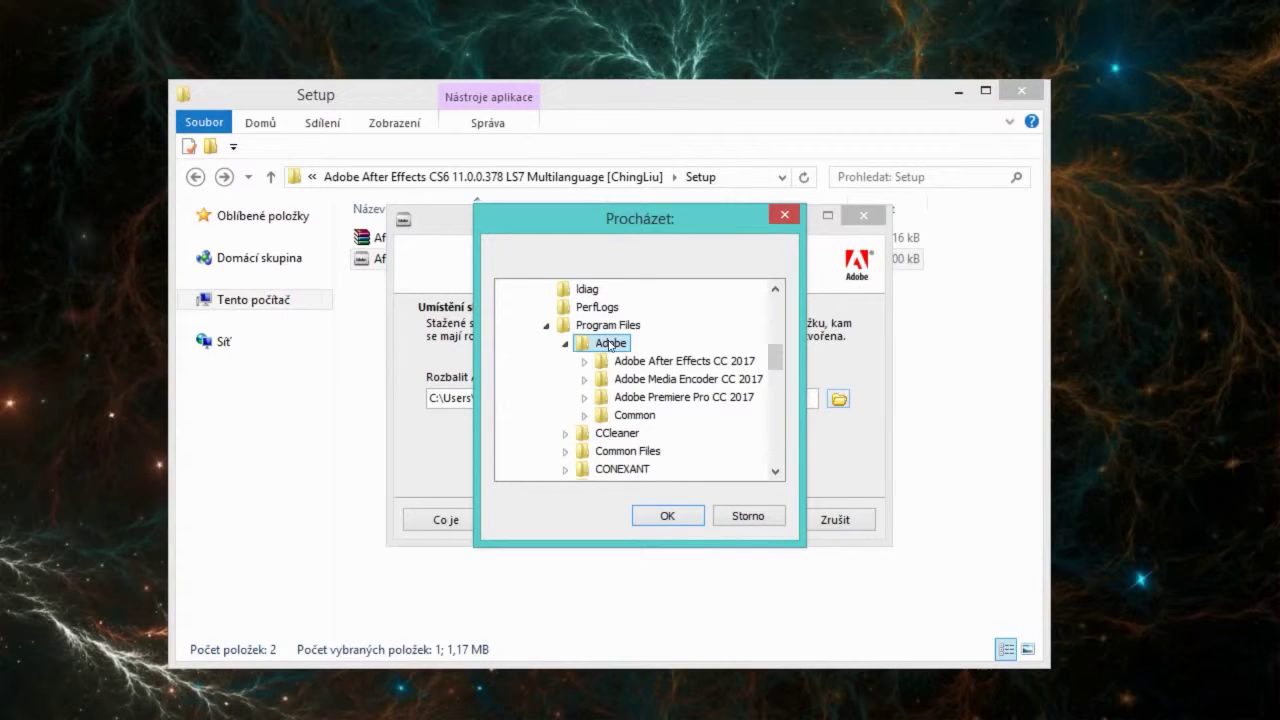
click(672, 516)
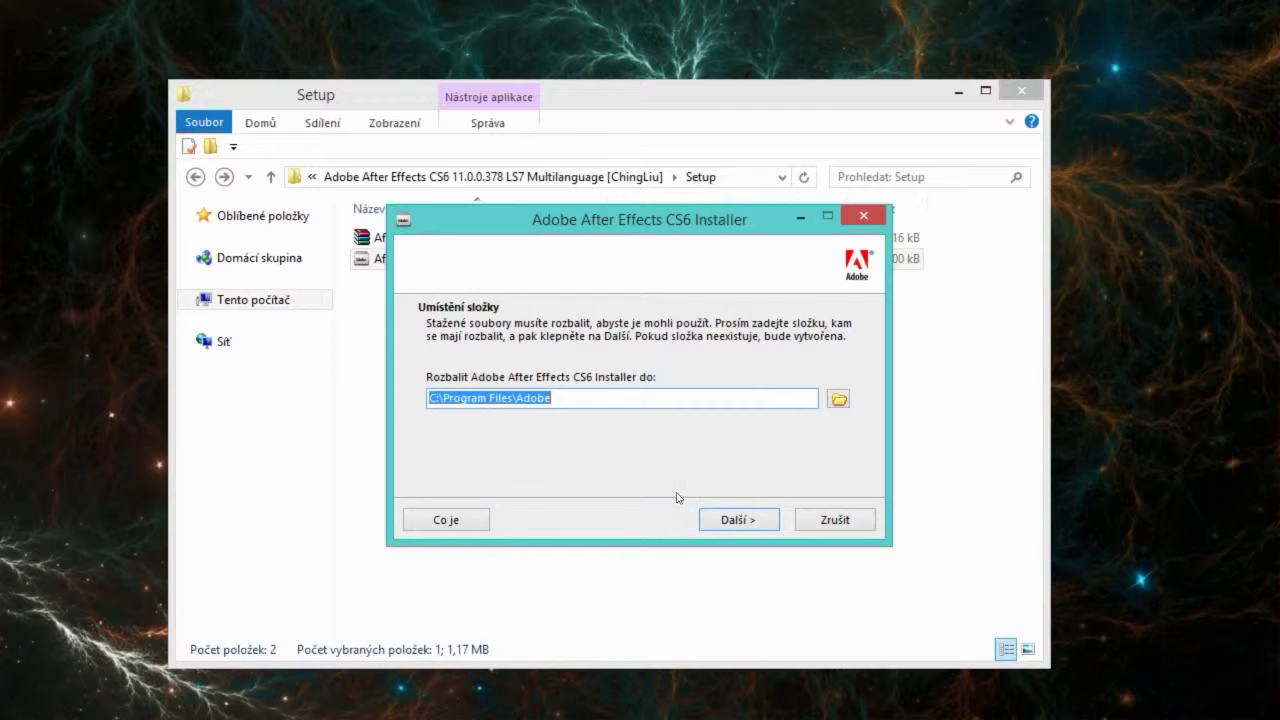
click(738, 520)
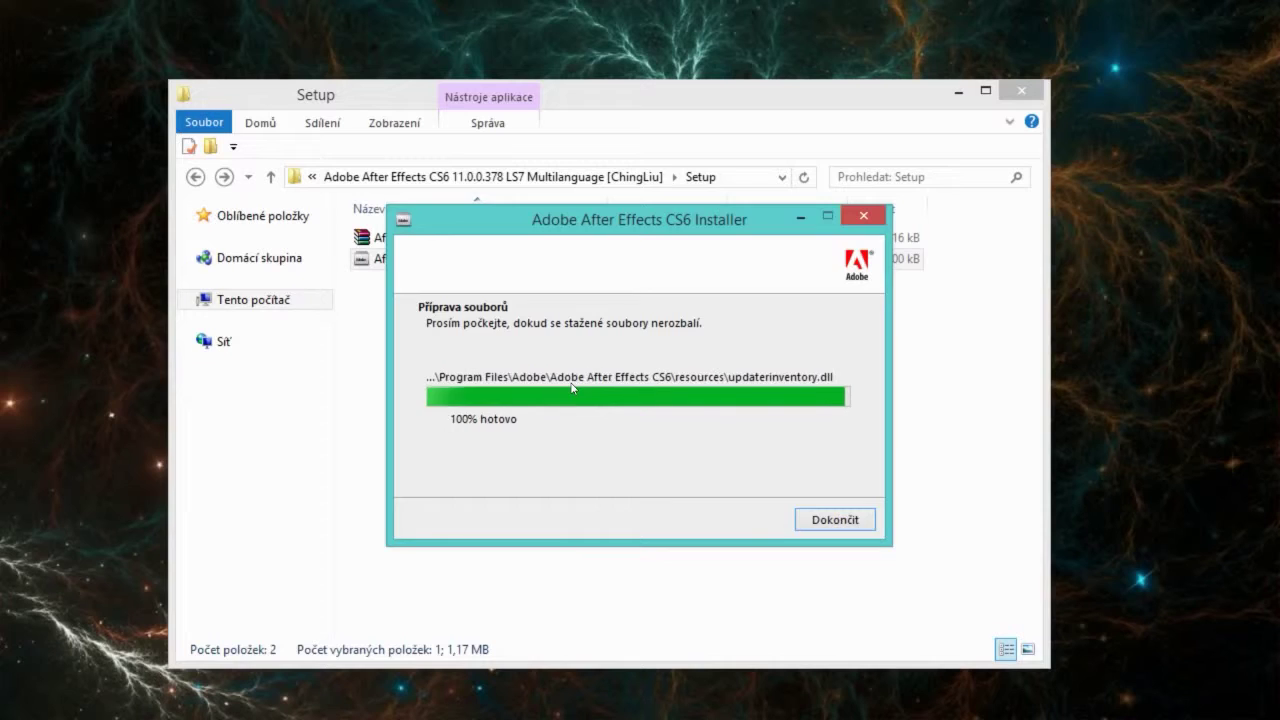
click(574, 384)
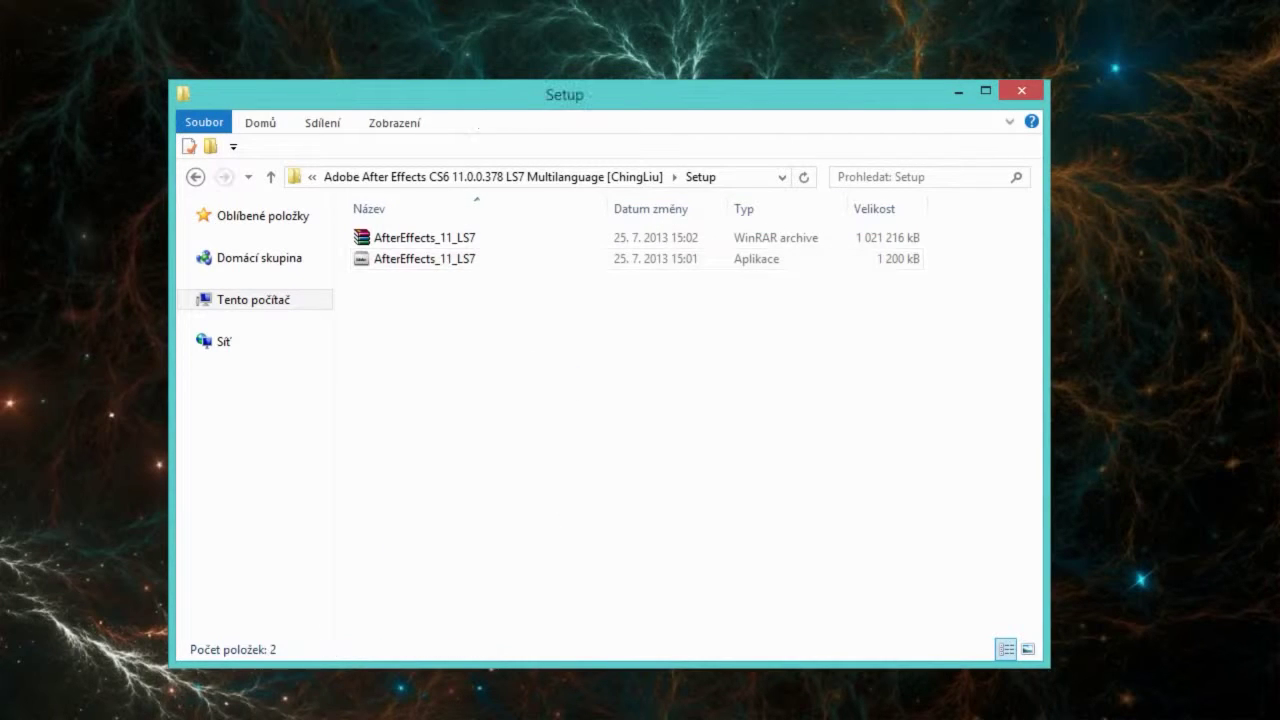
- Minimize the windows behind the Adobe installer and choose to install the trial version of After Effects CS6
mouse_move(634, 289)
mouse_down()
mouse_move(632, 301)
mouse_move(627, 285)
mouse_up()
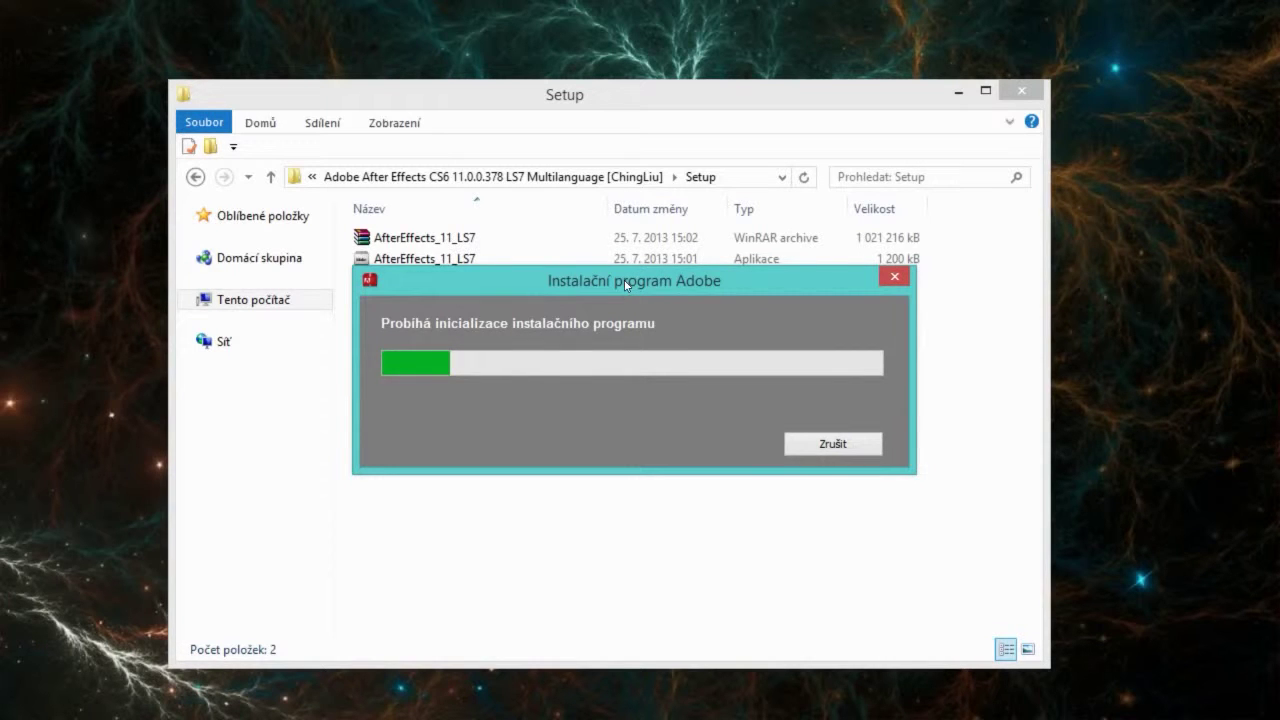
key(super+Home)
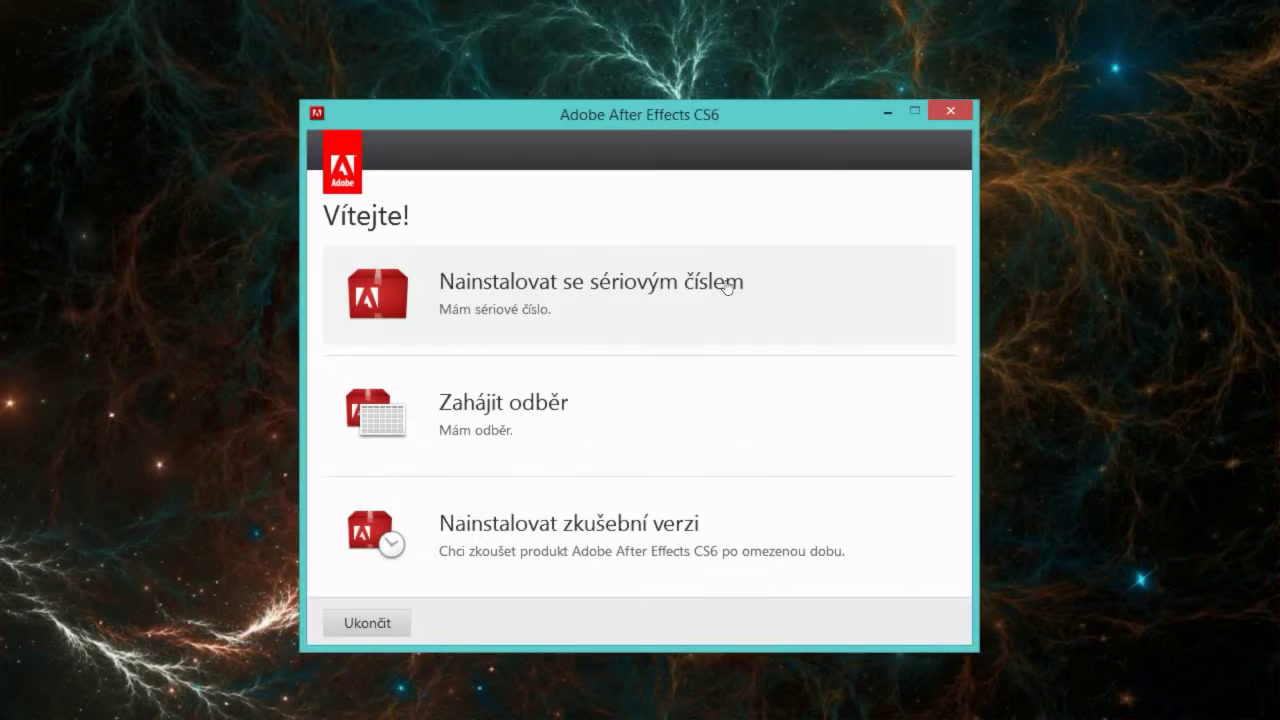
drag(655, 118, 652, 114)
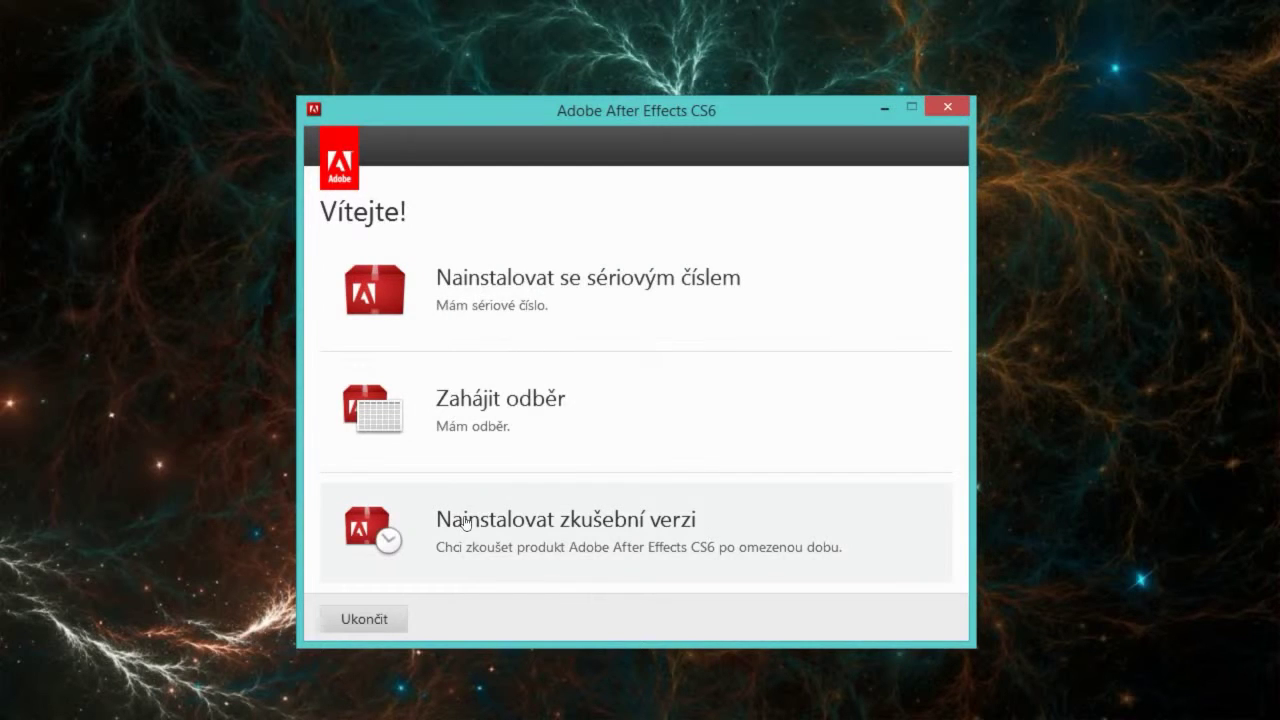
click(535, 537)
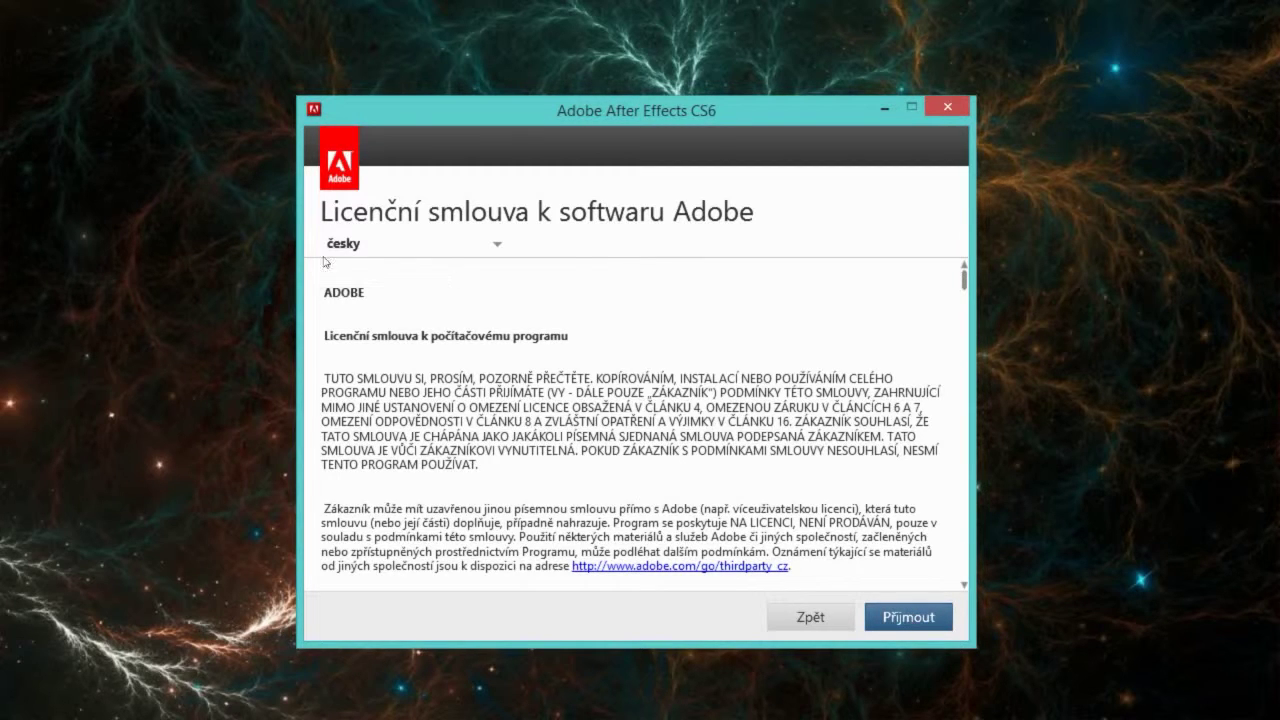
- Keep česky as the licence agreement language and accept the Adobe software licence agreement
click(362, 246)
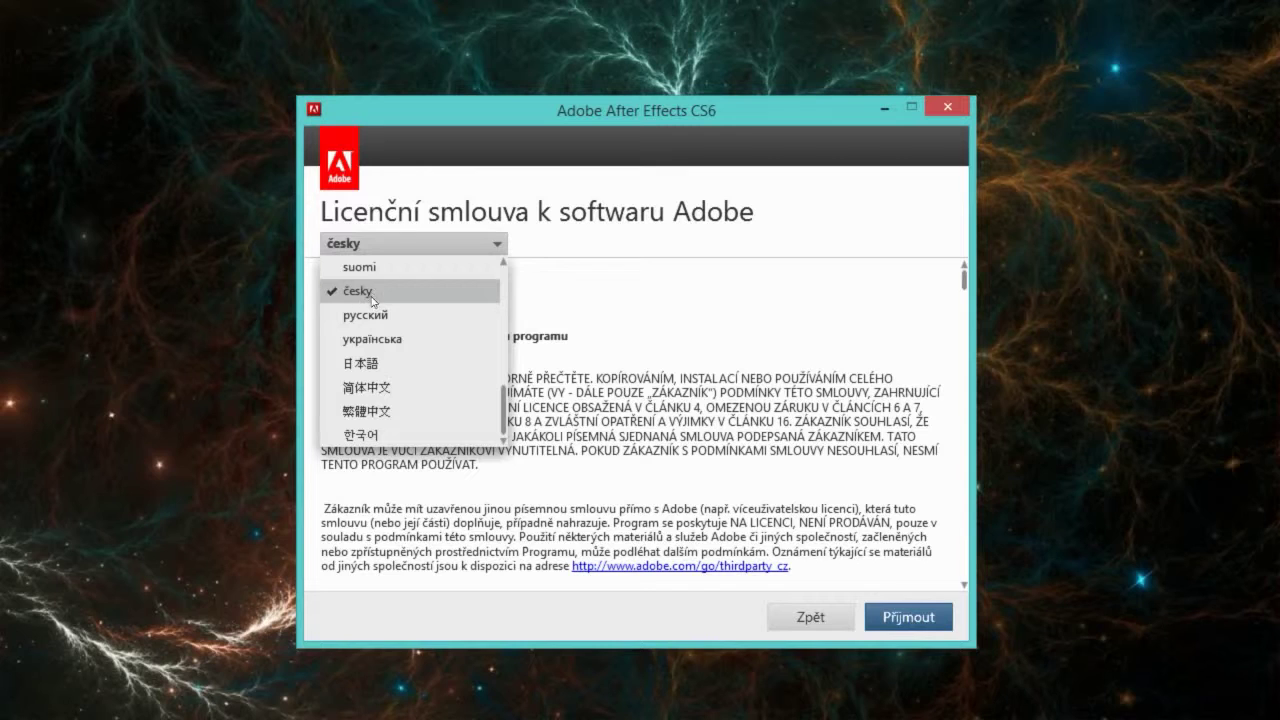
click(594, 312)
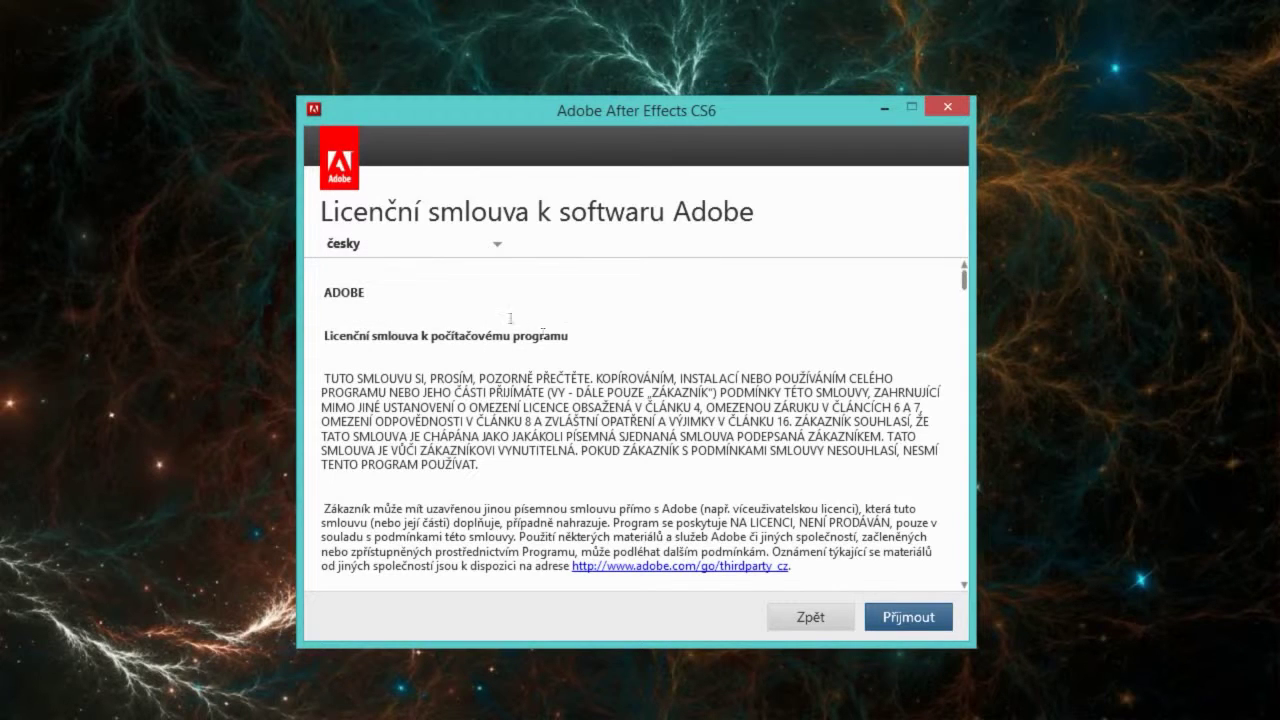
click(390, 243)
scroll(449, 337, up, 6)
scroll(460, 350, down, 5)
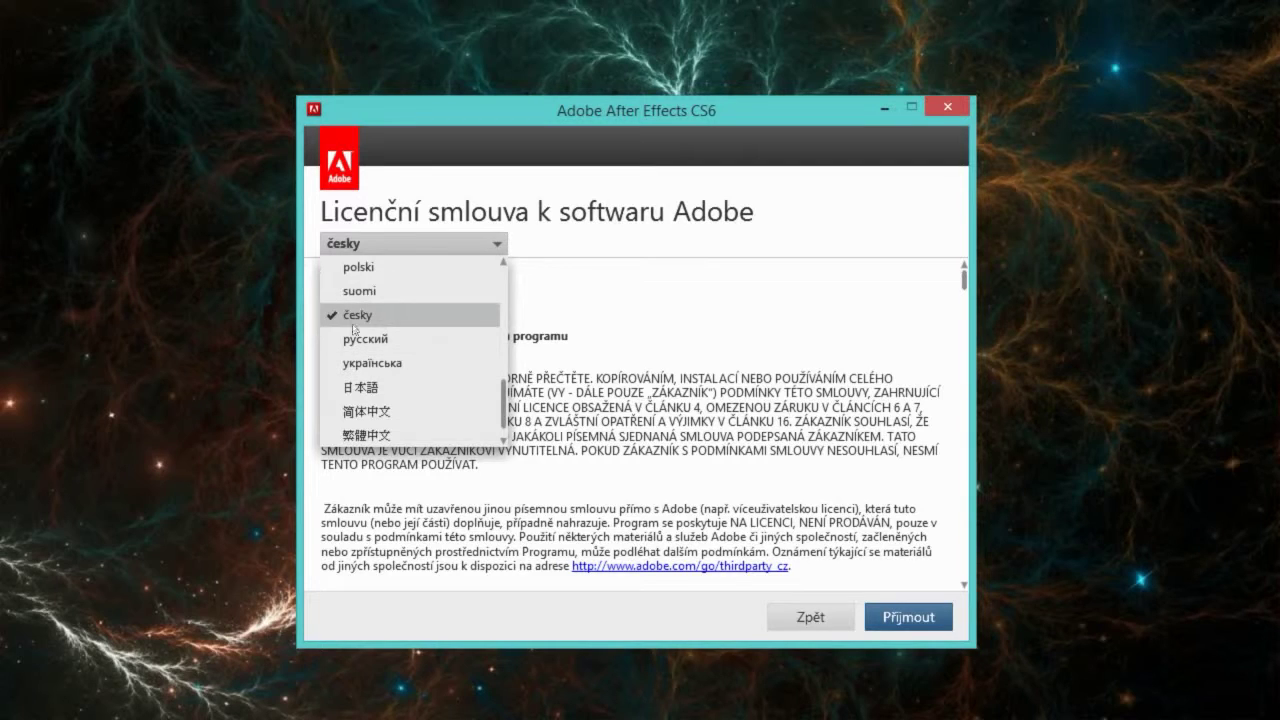
click(339, 313)
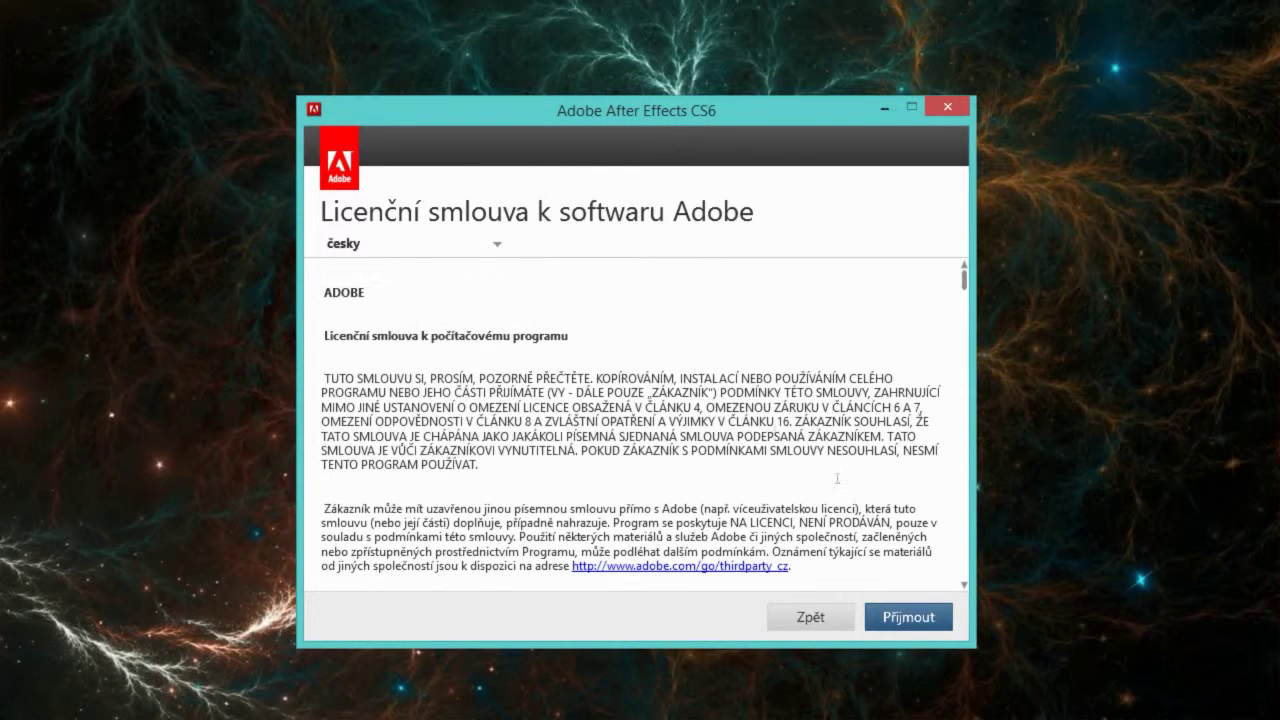
click(905, 620)
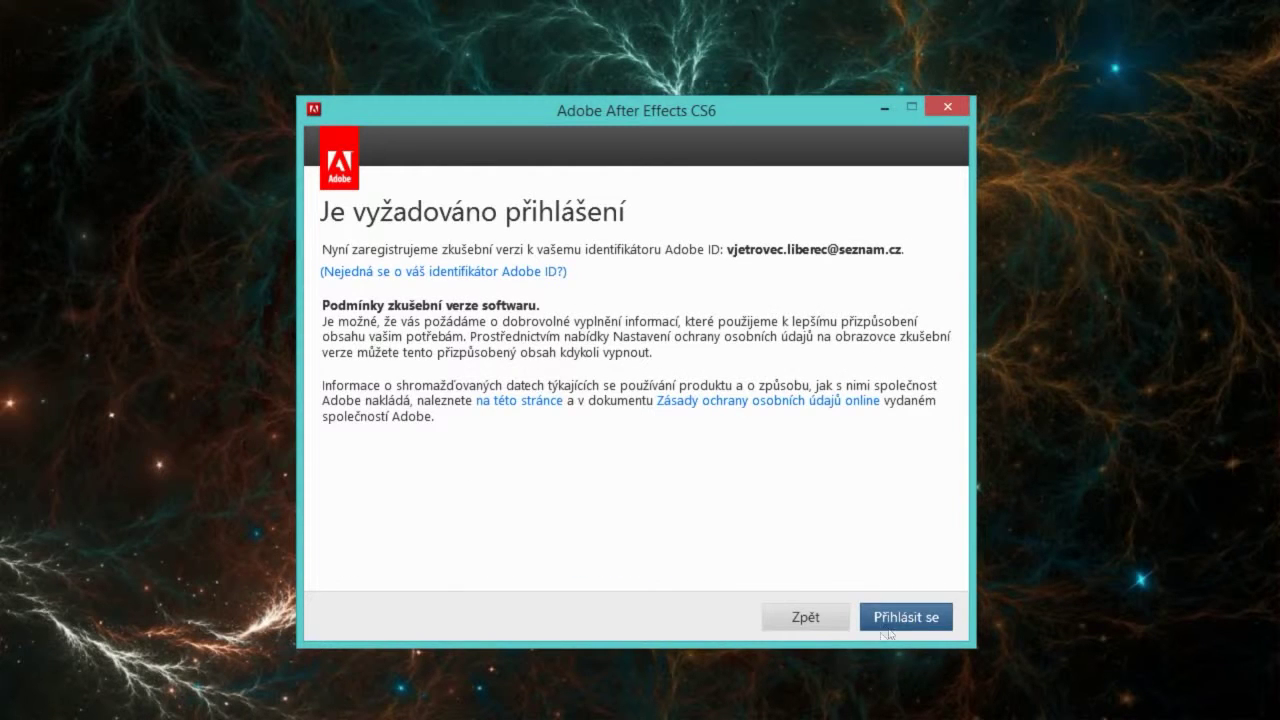
- Sign in with the offered Adobe ID and install After Effects CS6 with all components in Czech to C:\Program Files\Adobe, closing the installer once finished
click(913, 620)
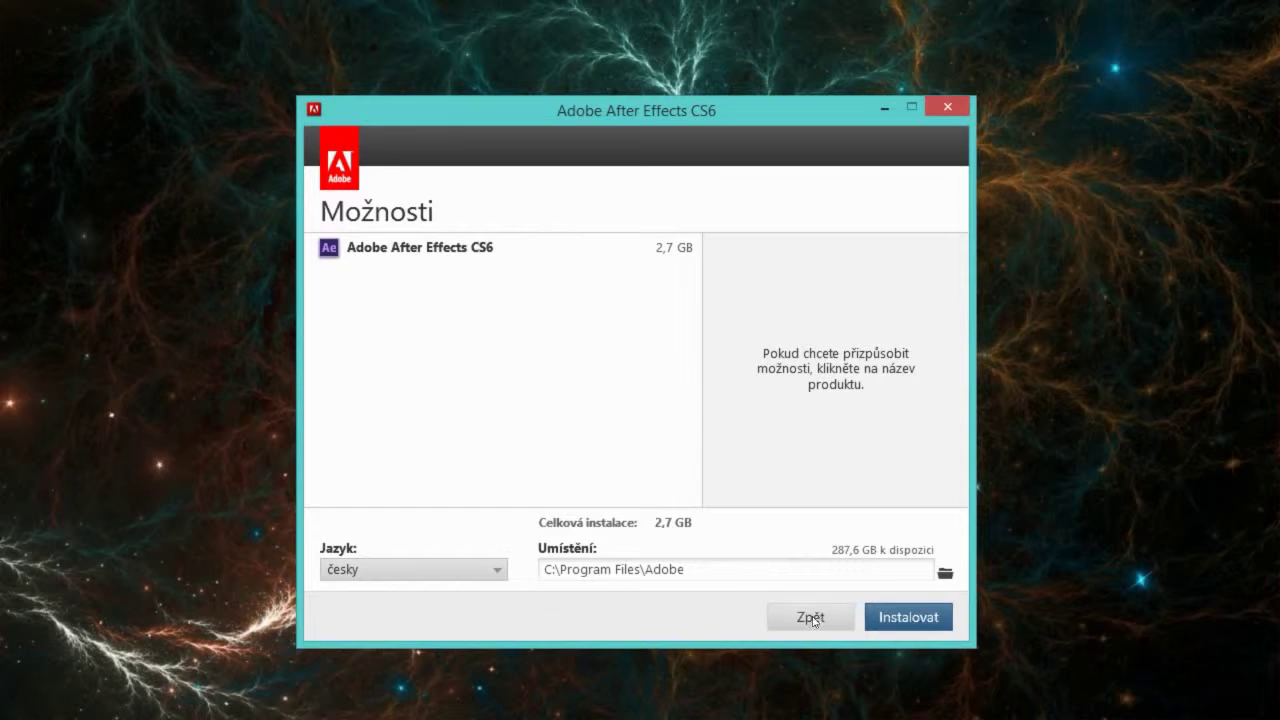
click(390, 248)
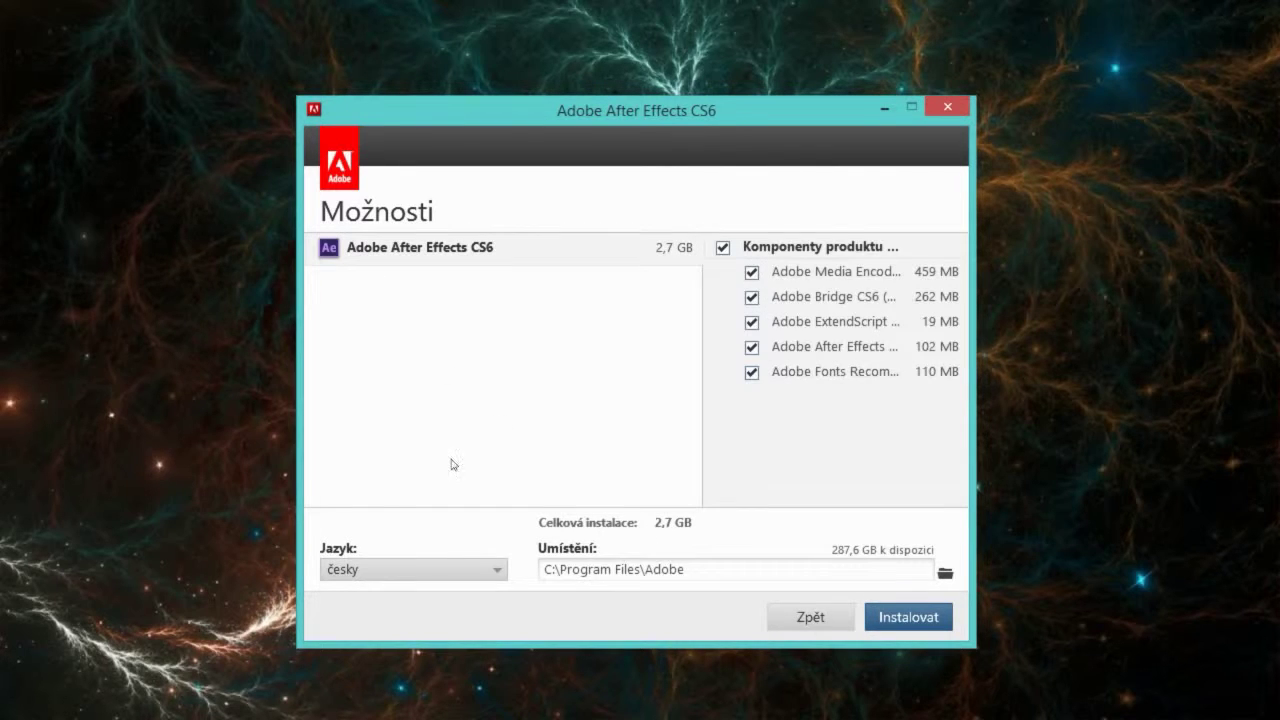
click(906, 617)
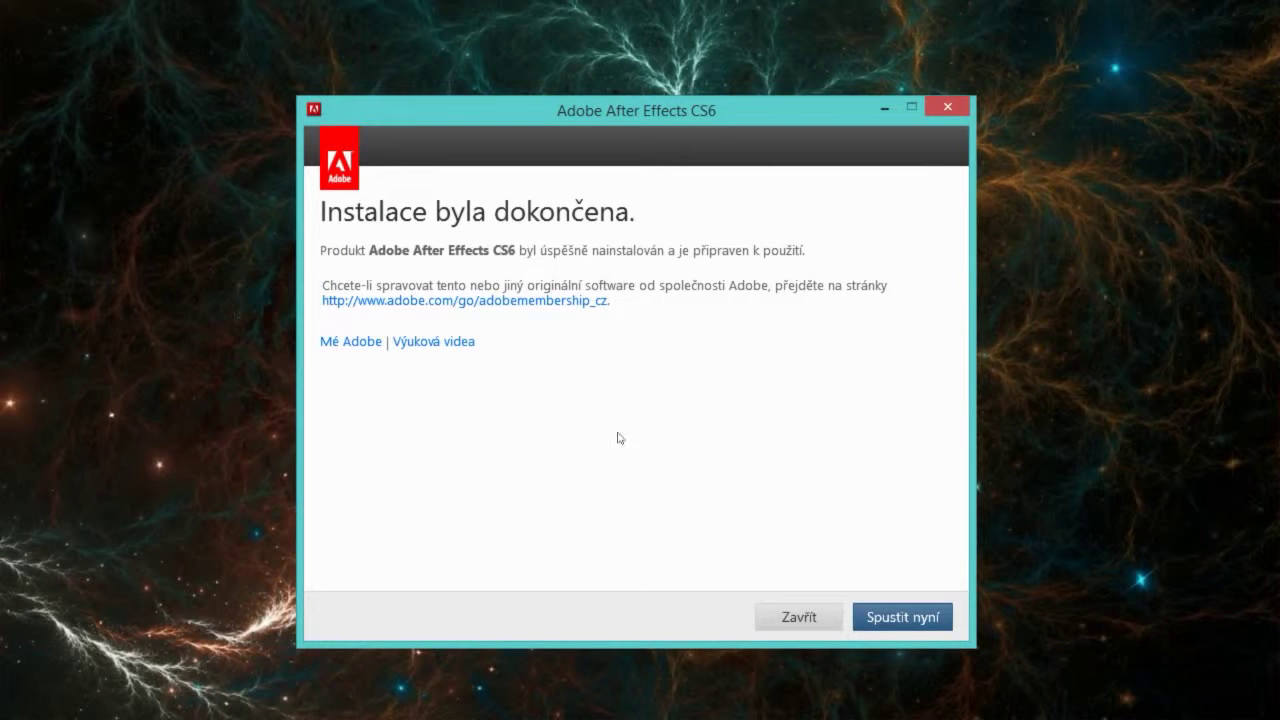
click(799, 617)
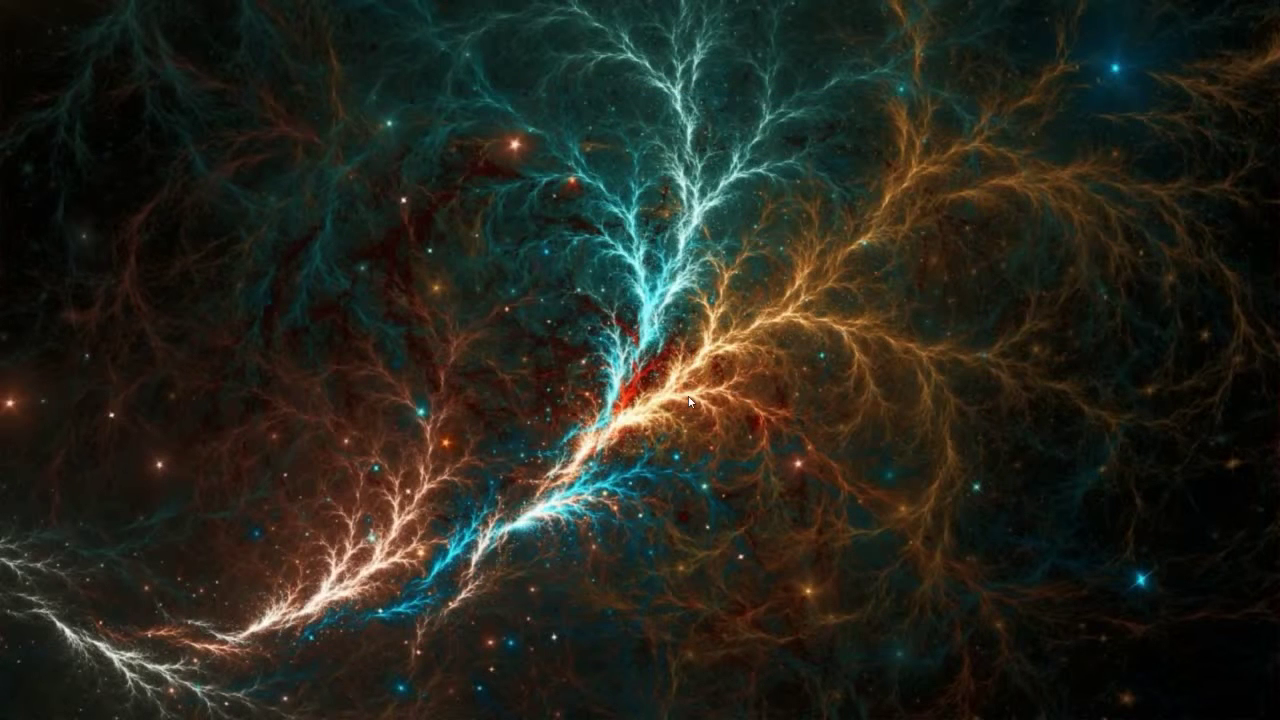
- Open the Cracked dll folder, select amtlib.dll and move the folder window aside to make room for another window
key(alt+Tab)
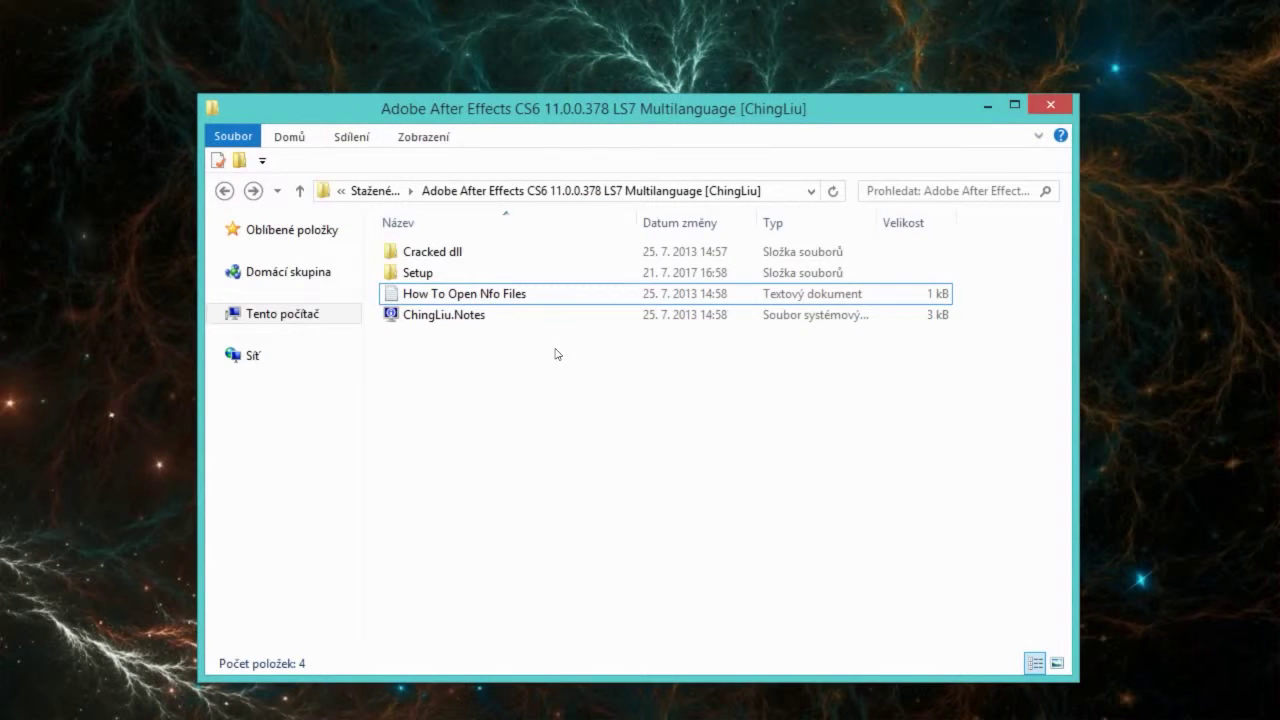
click(452, 252)
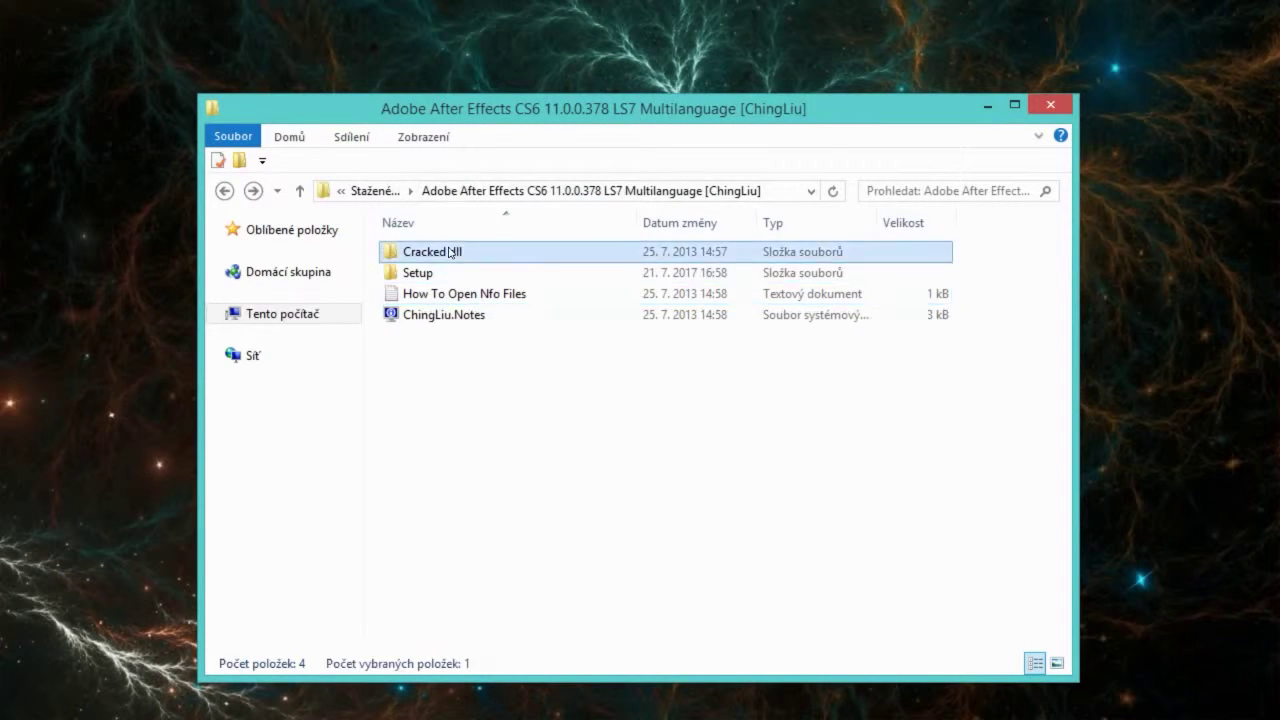
double_click(452, 252)
click(440, 252)
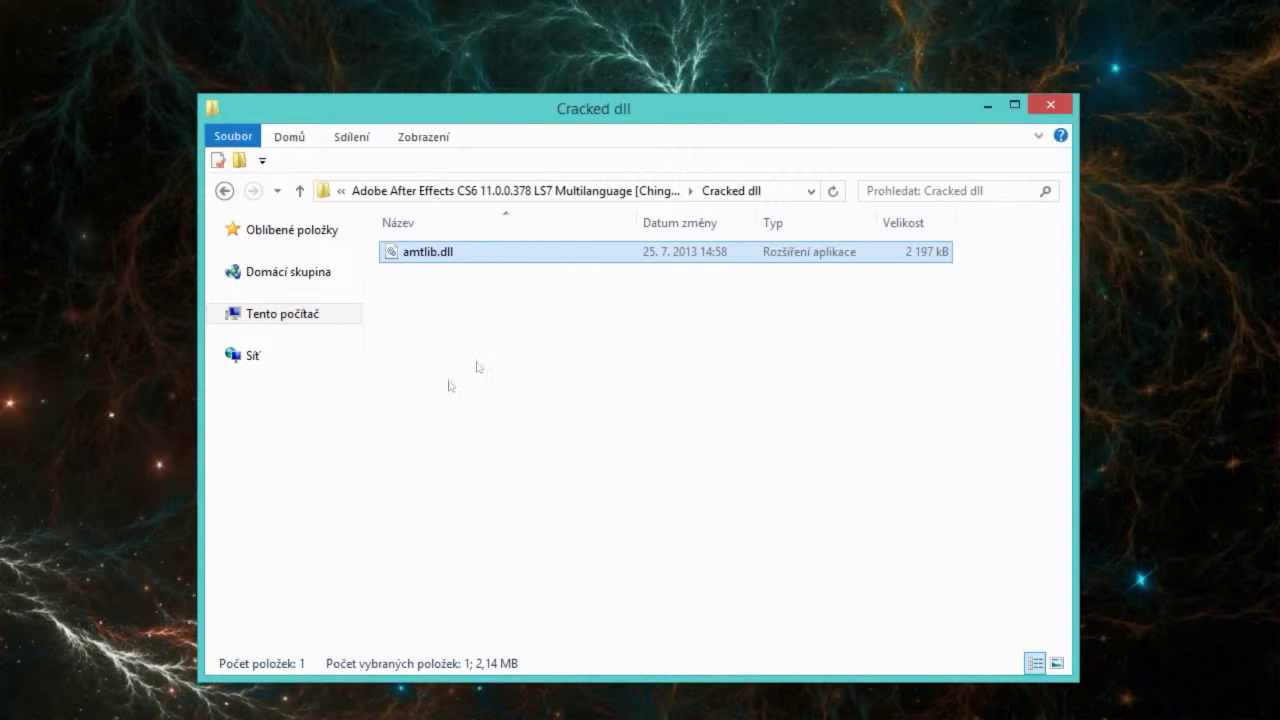
drag(540, 119, 259, 112)
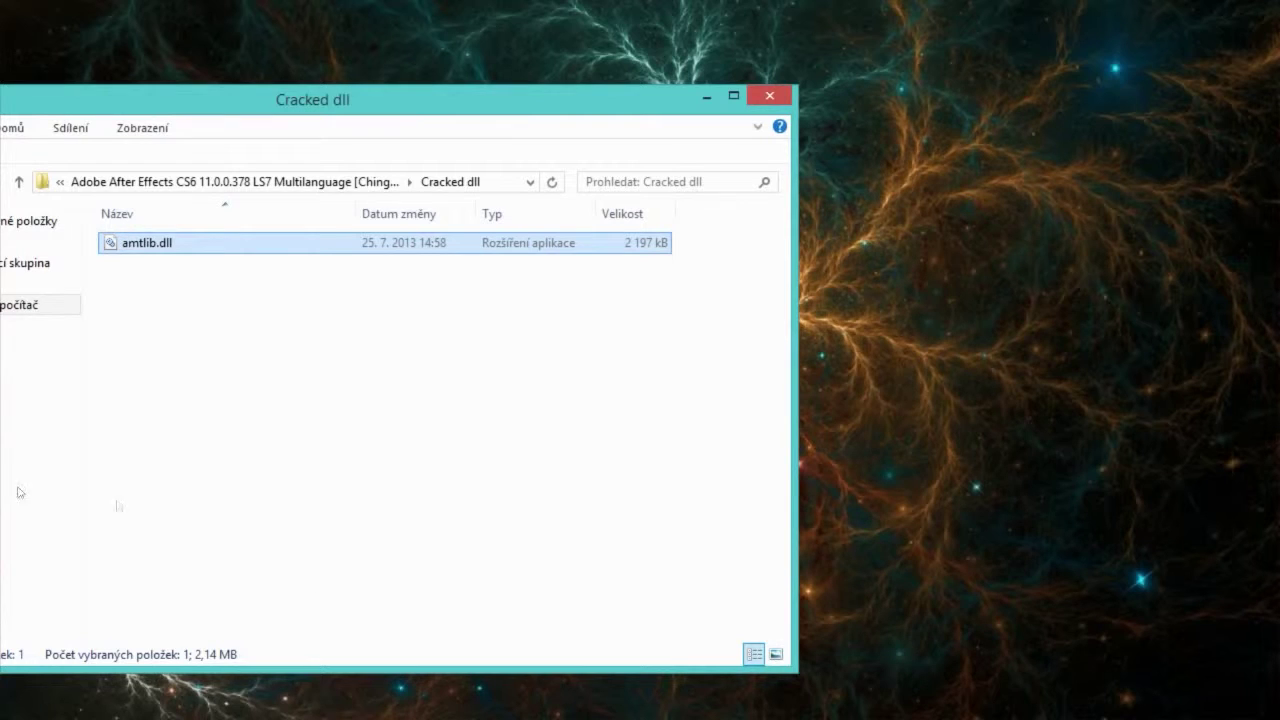
- Open a second File Explorer window and place it beside the Cracked dll window
right_click(55, 714)
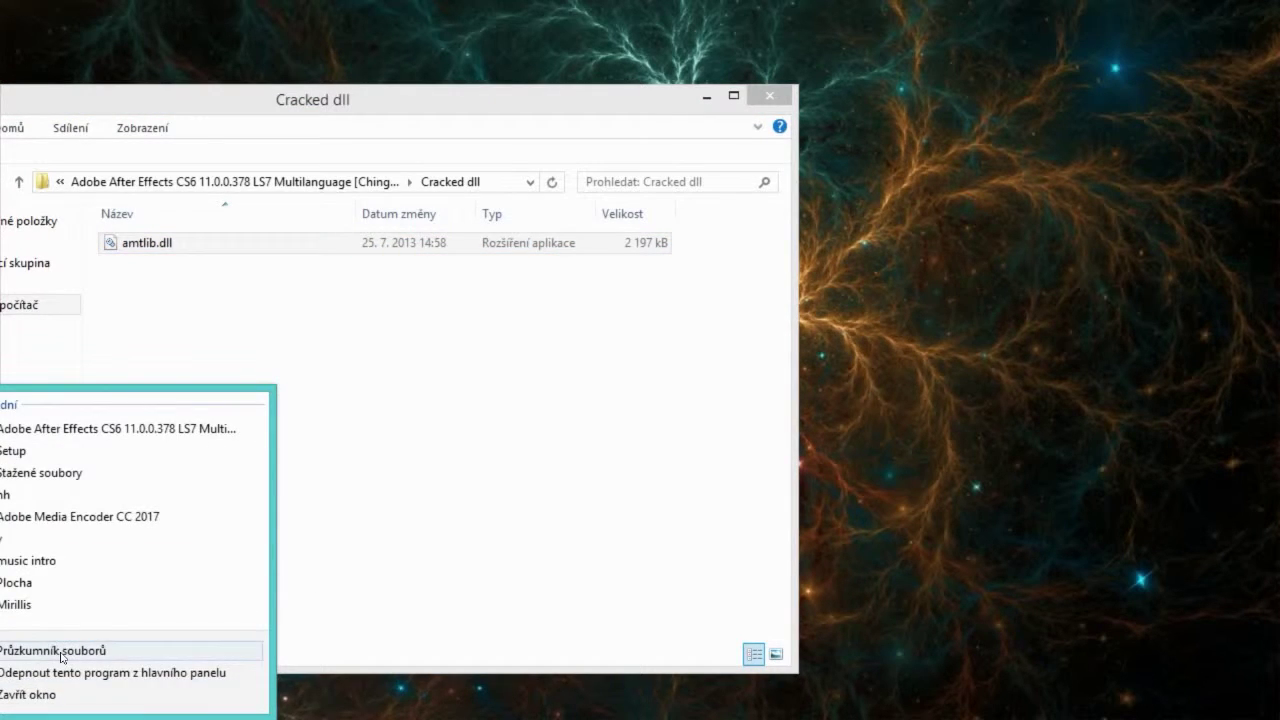
click(61, 656)
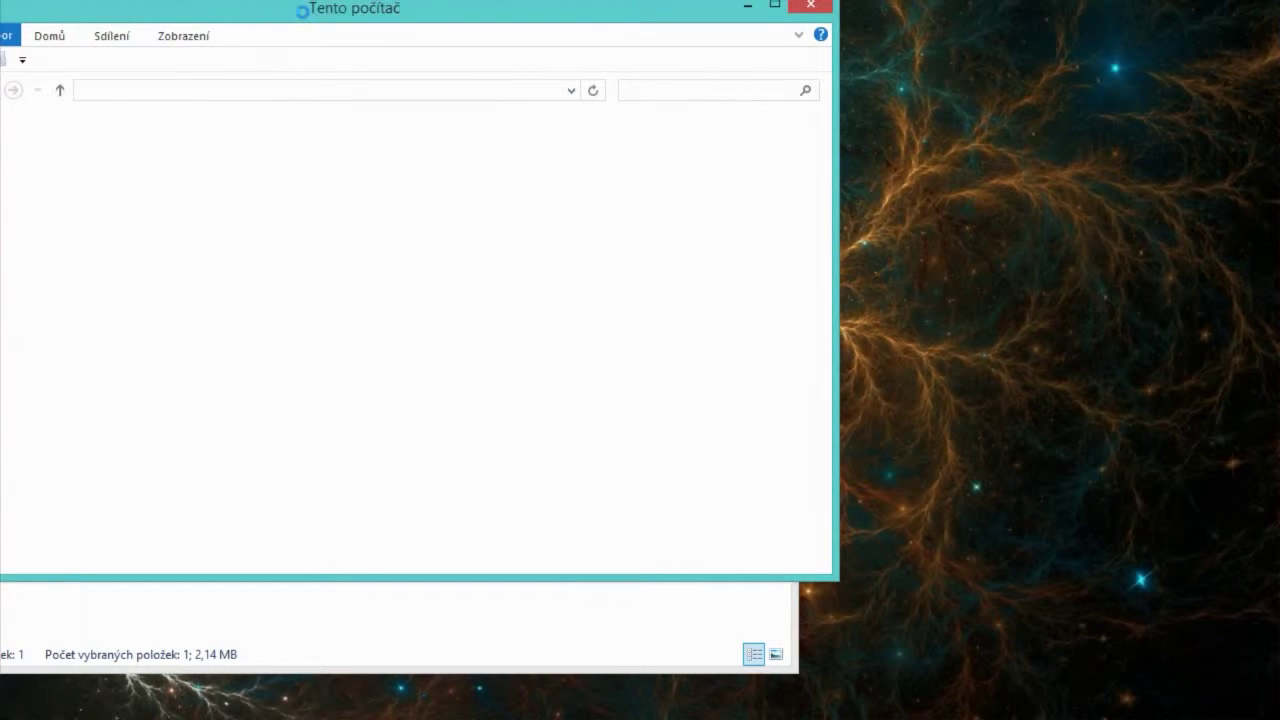
drag(280, 23, 717, 109)
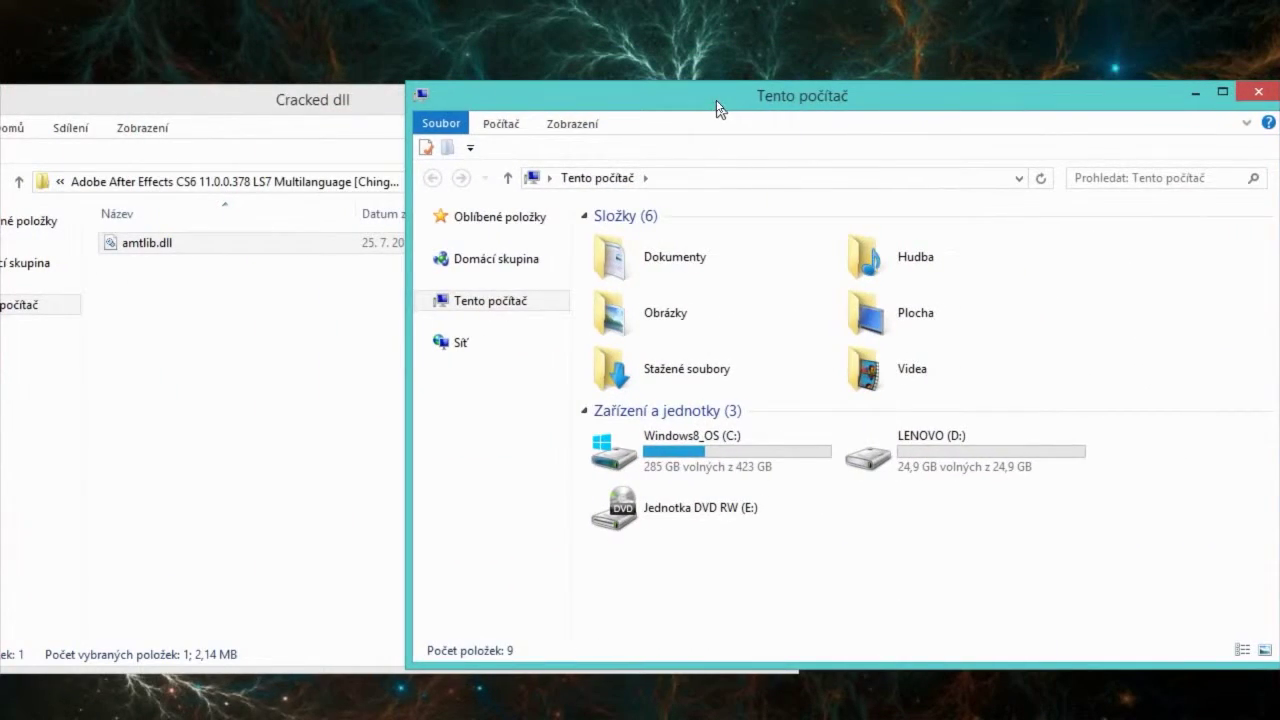
- Go to C:\Program Files\Adobe\Adobe After Effects CS6\Support Files in the new File Explorer window
click(705, 437)
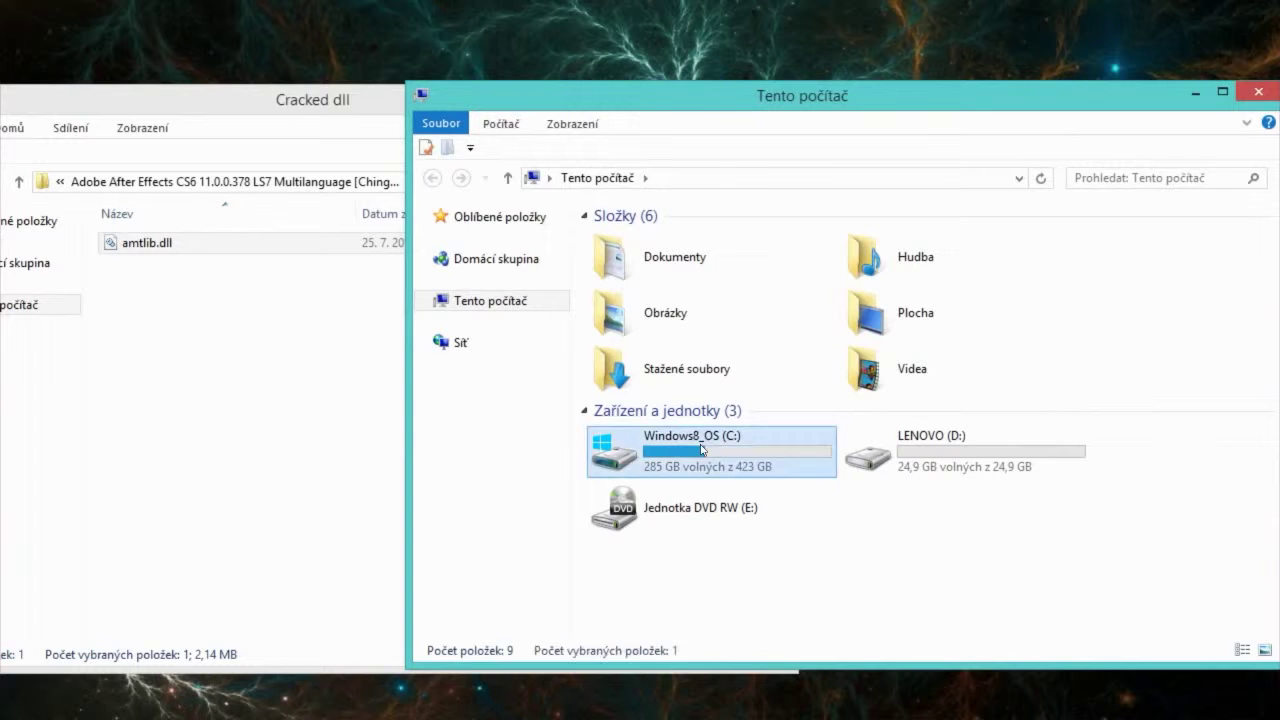
key(Return)
double_click(666, 386)
double_click(628, 239)
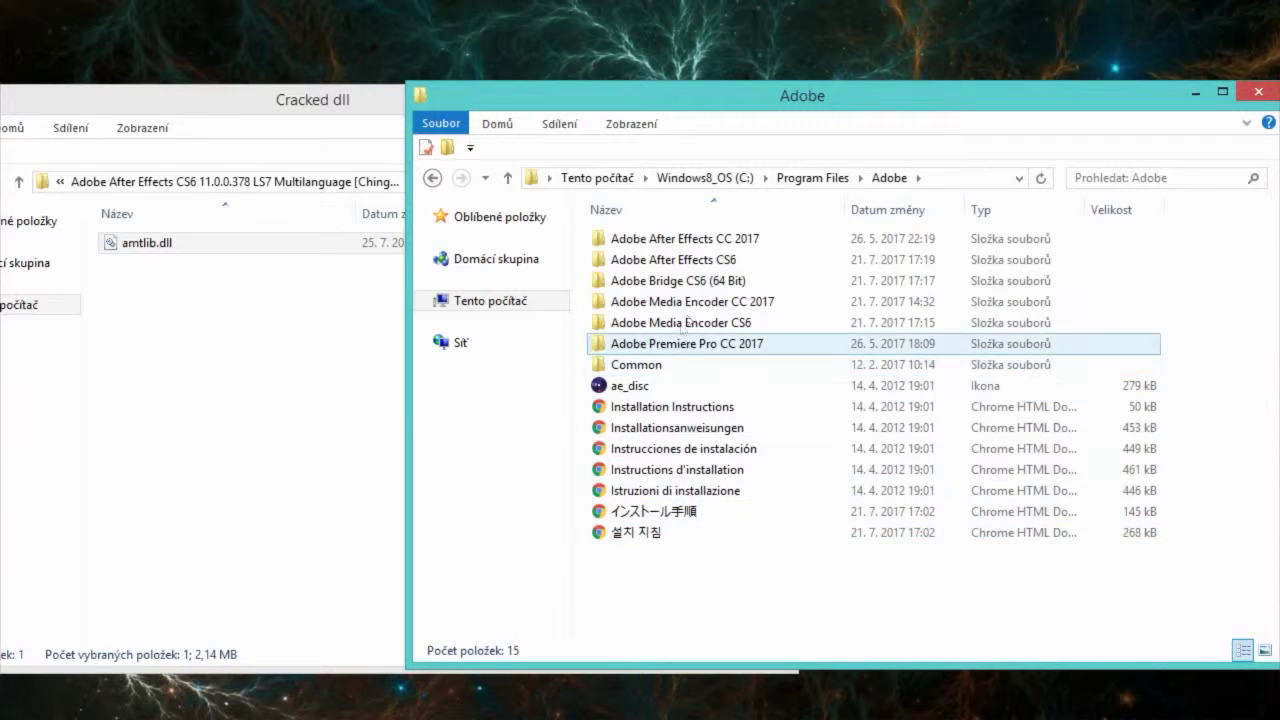
double_click(752, 265)
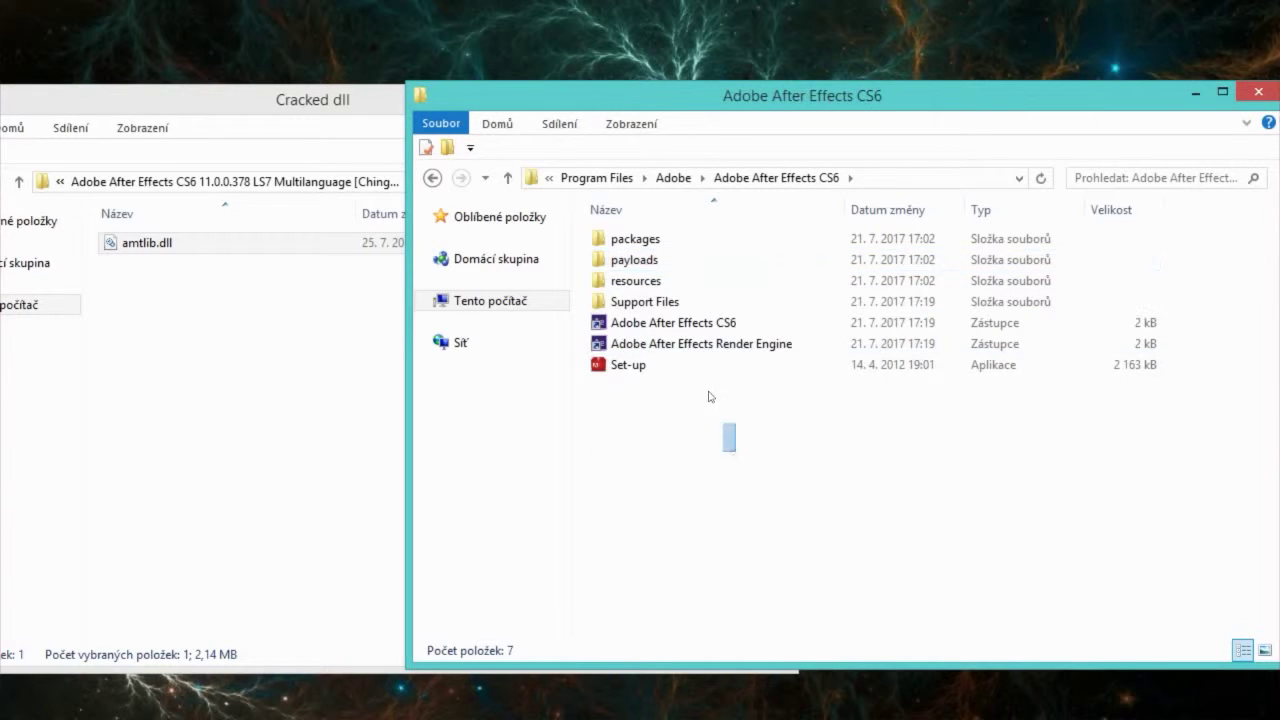
drag(735, 451, 648, 218)
click(711, 449)
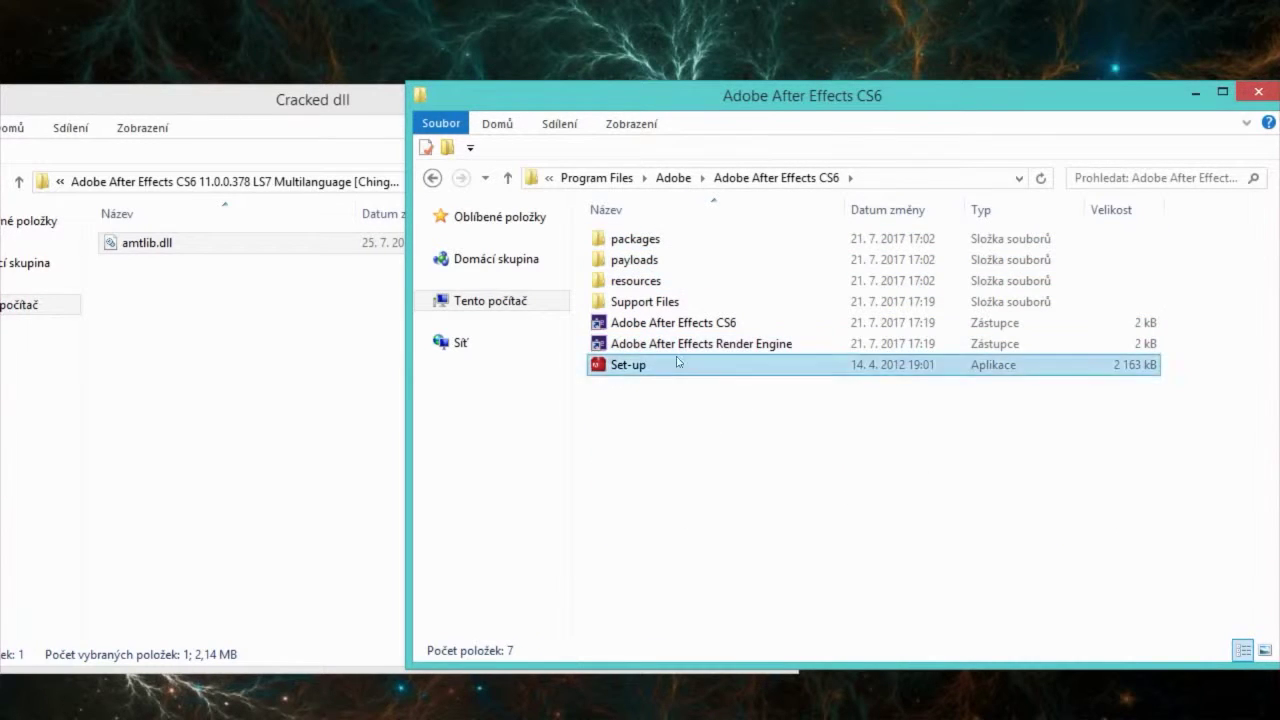
click(678, 347)
click(678, 323)
click(678, 301)
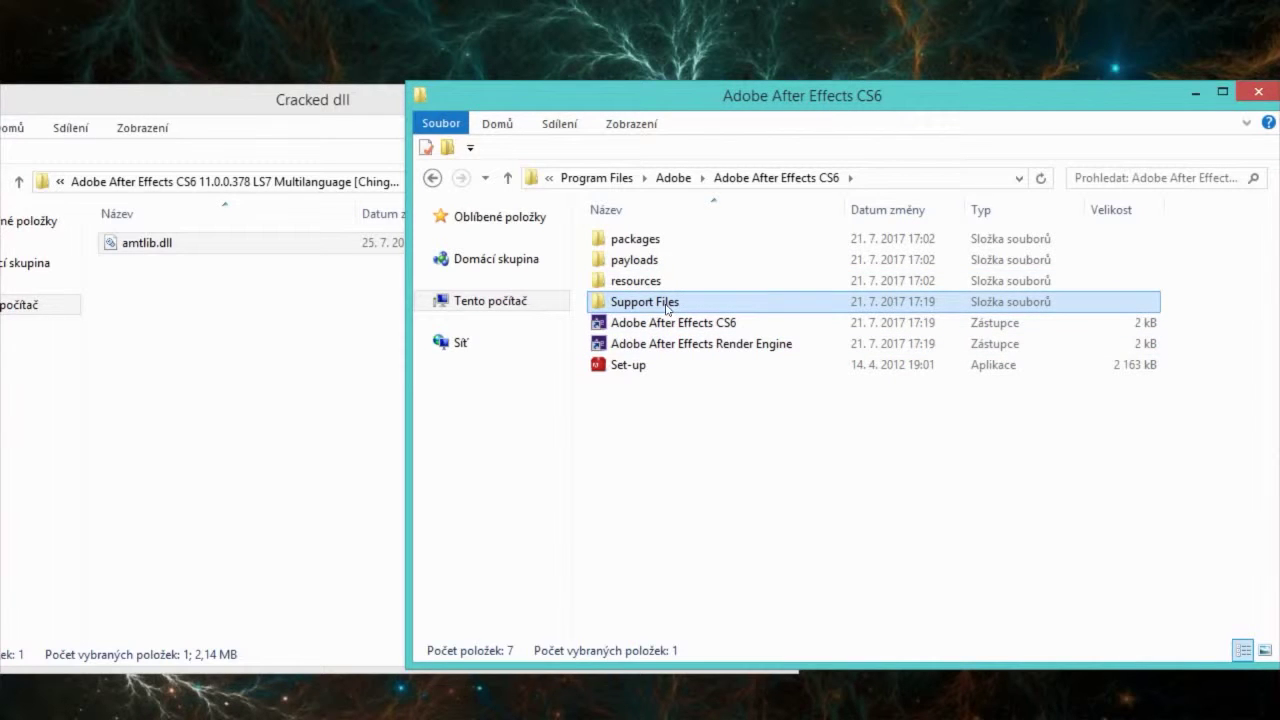
double_click(657, 298)
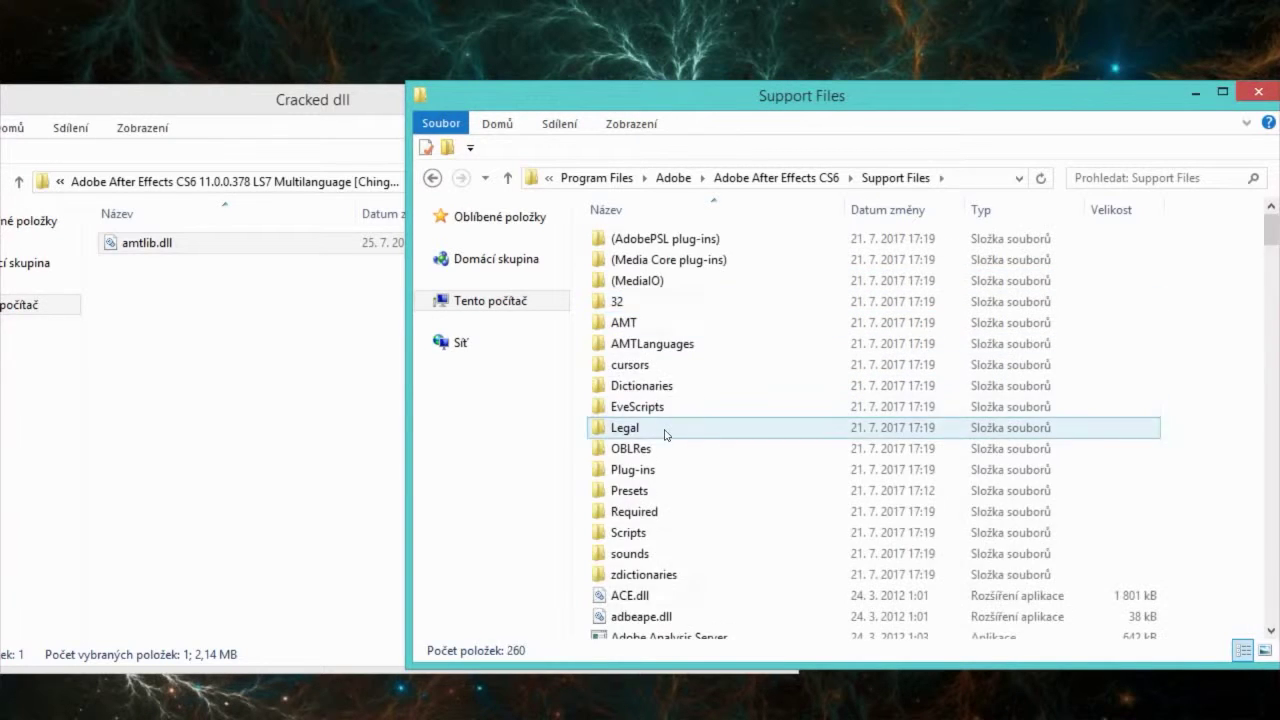
- Move amtlib.dll from the Cracked dll folder into Support Files, replacing the file of the same name there
scroll(668, 553, down, 8)
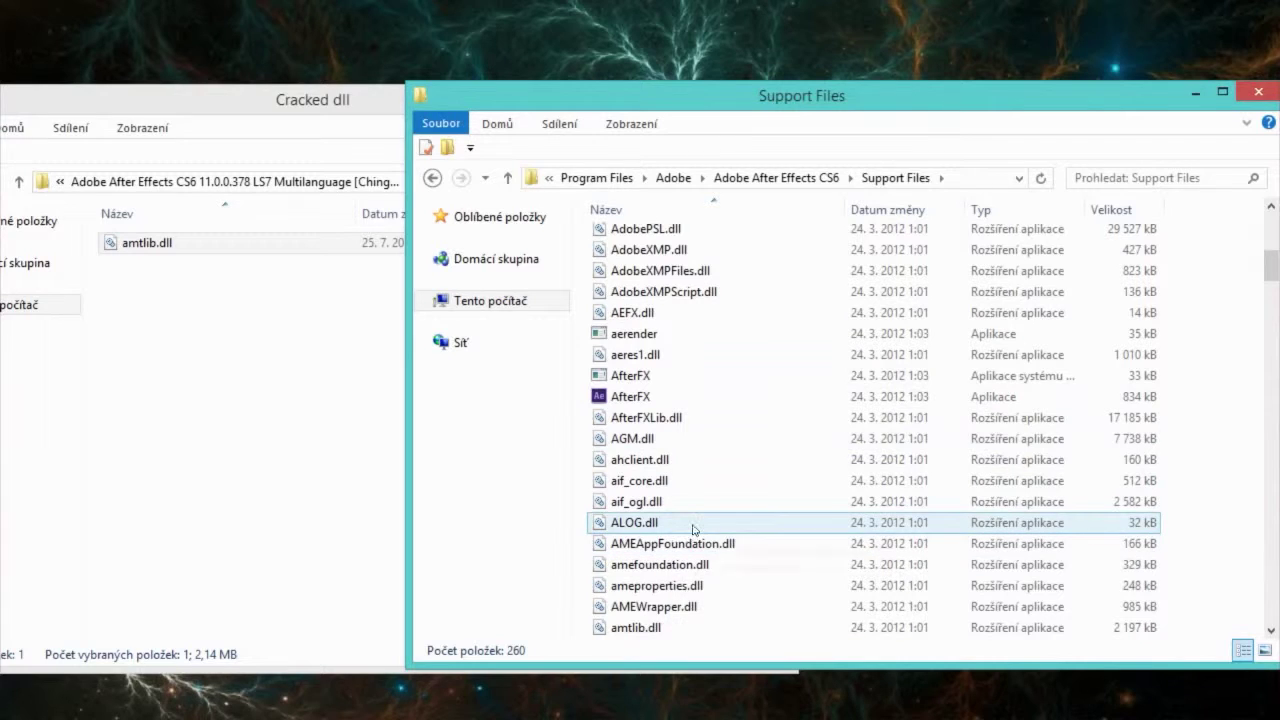
click(693, 626)
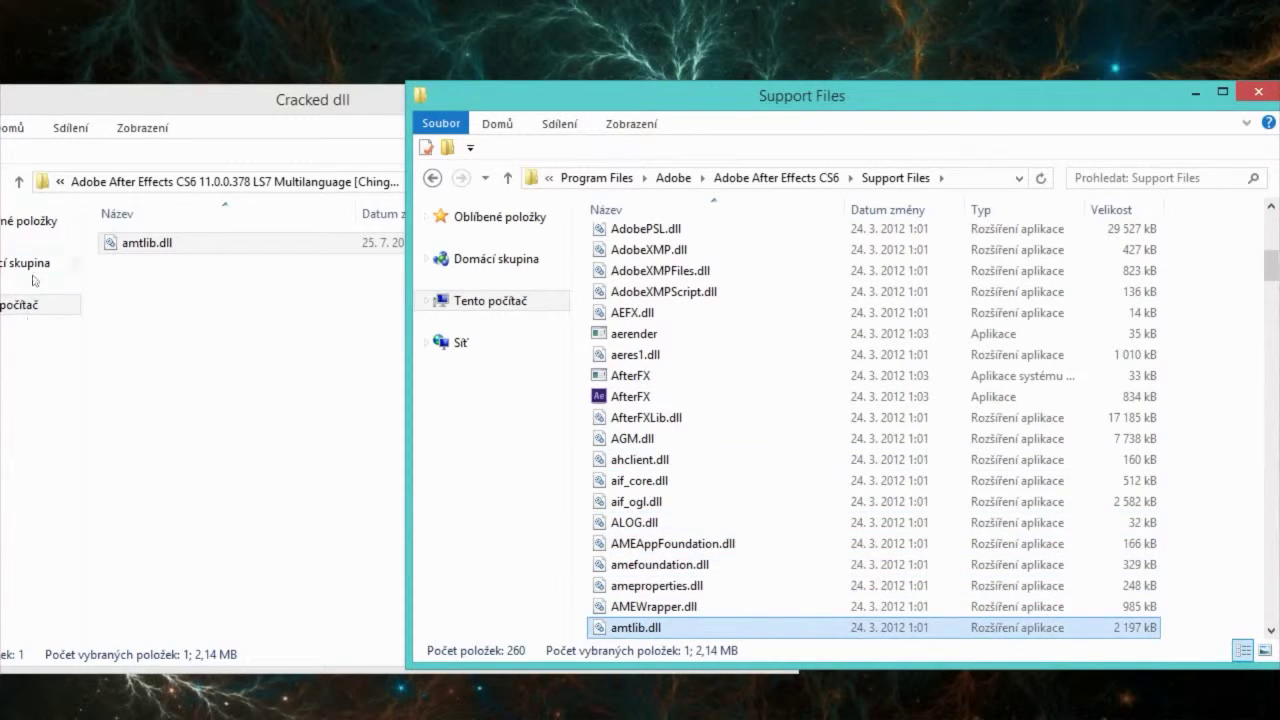
click(130, 244)
drag(166, 247, 1218, 581)
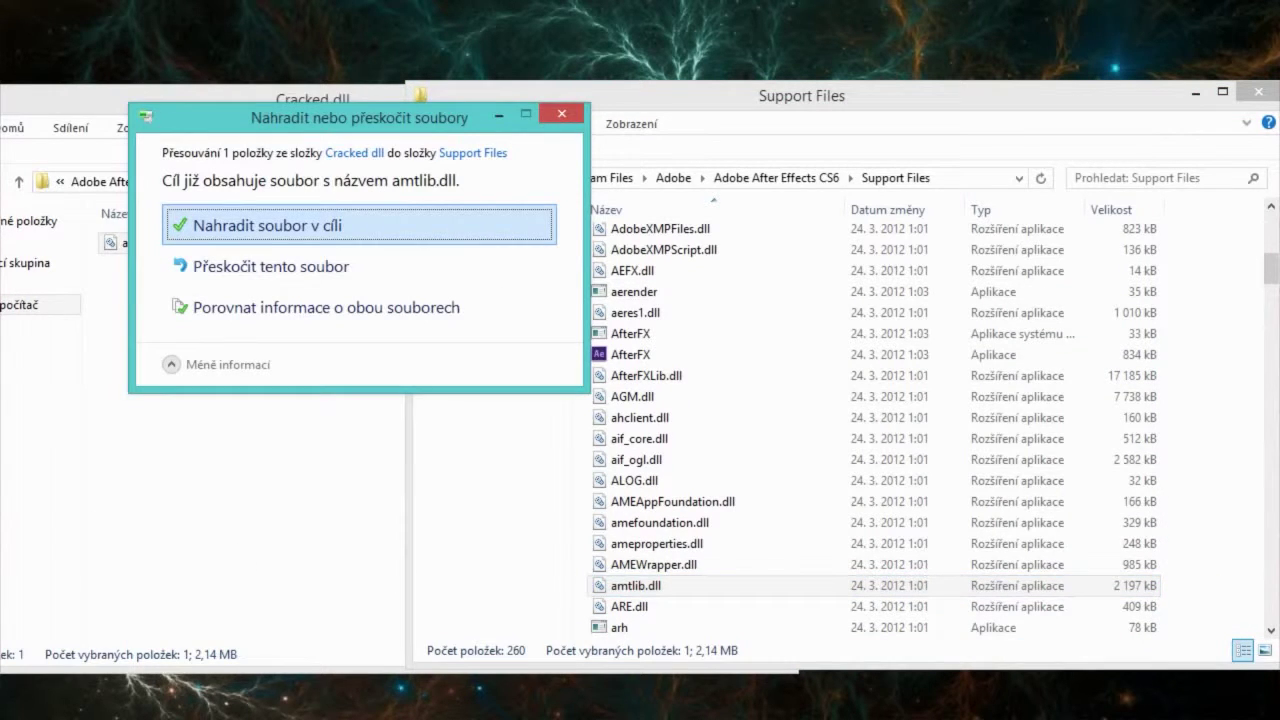
click(268, 241)
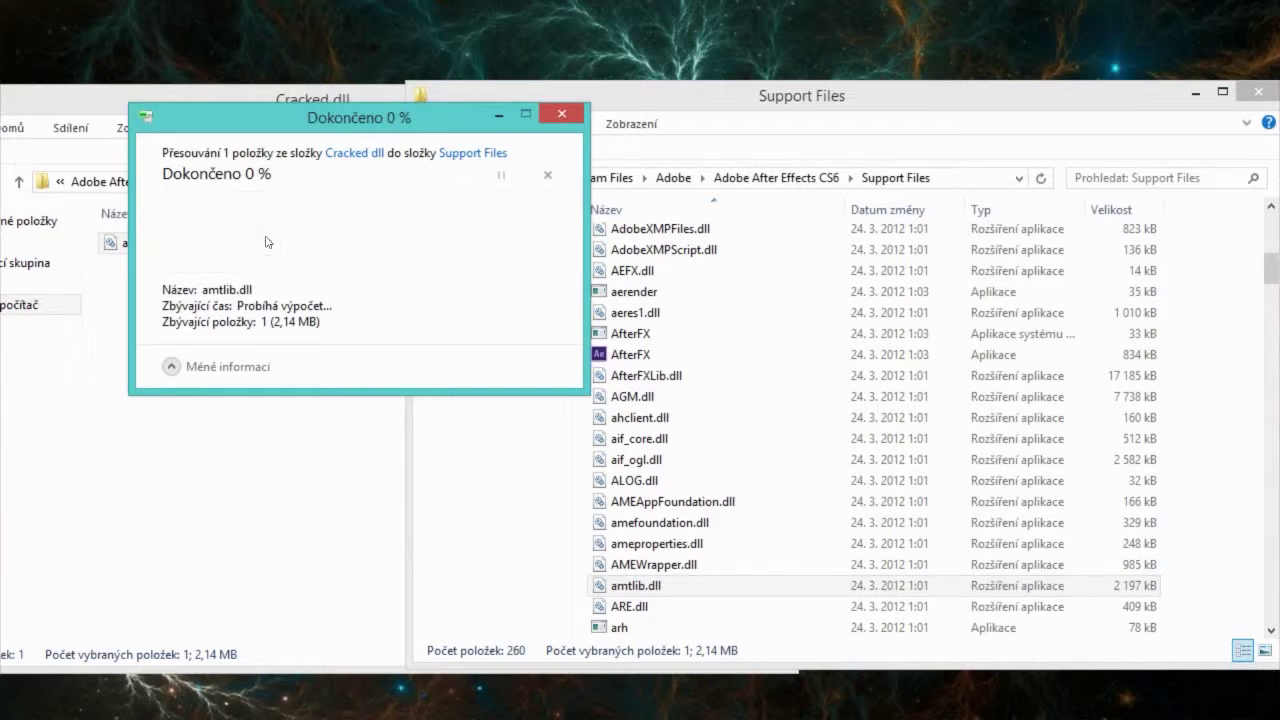
click(313, 252)
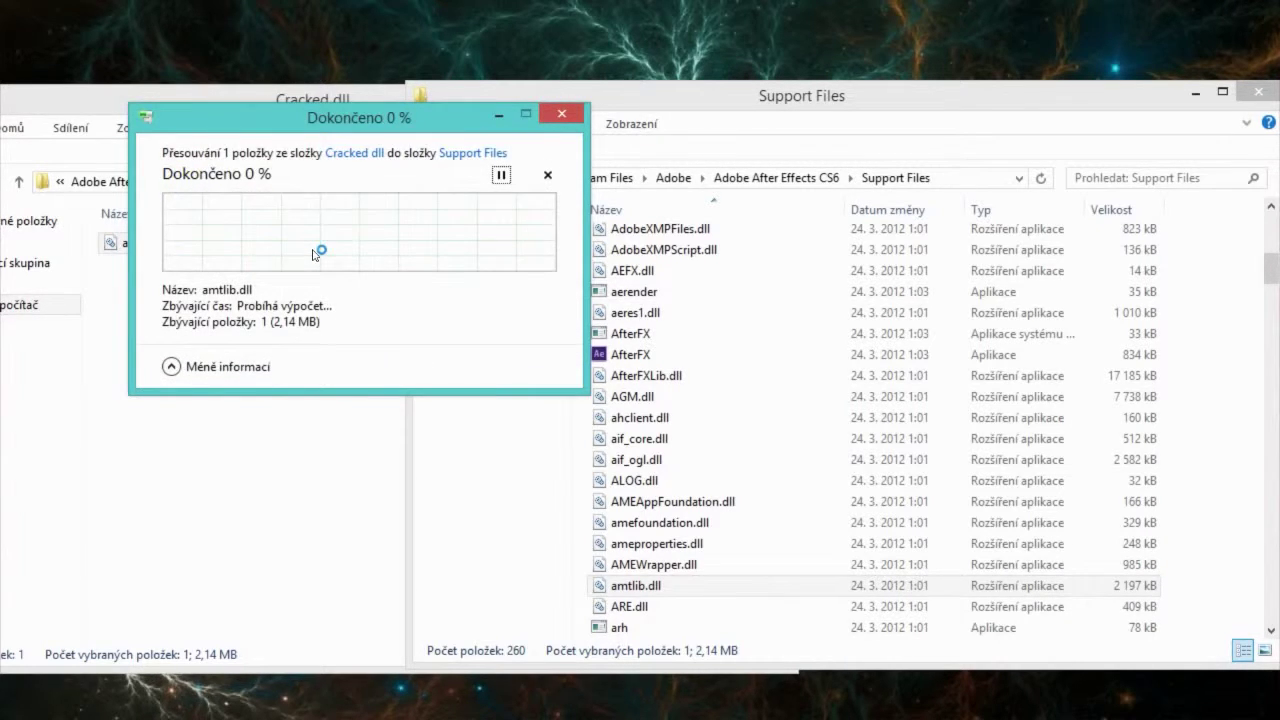
click(232, 366)
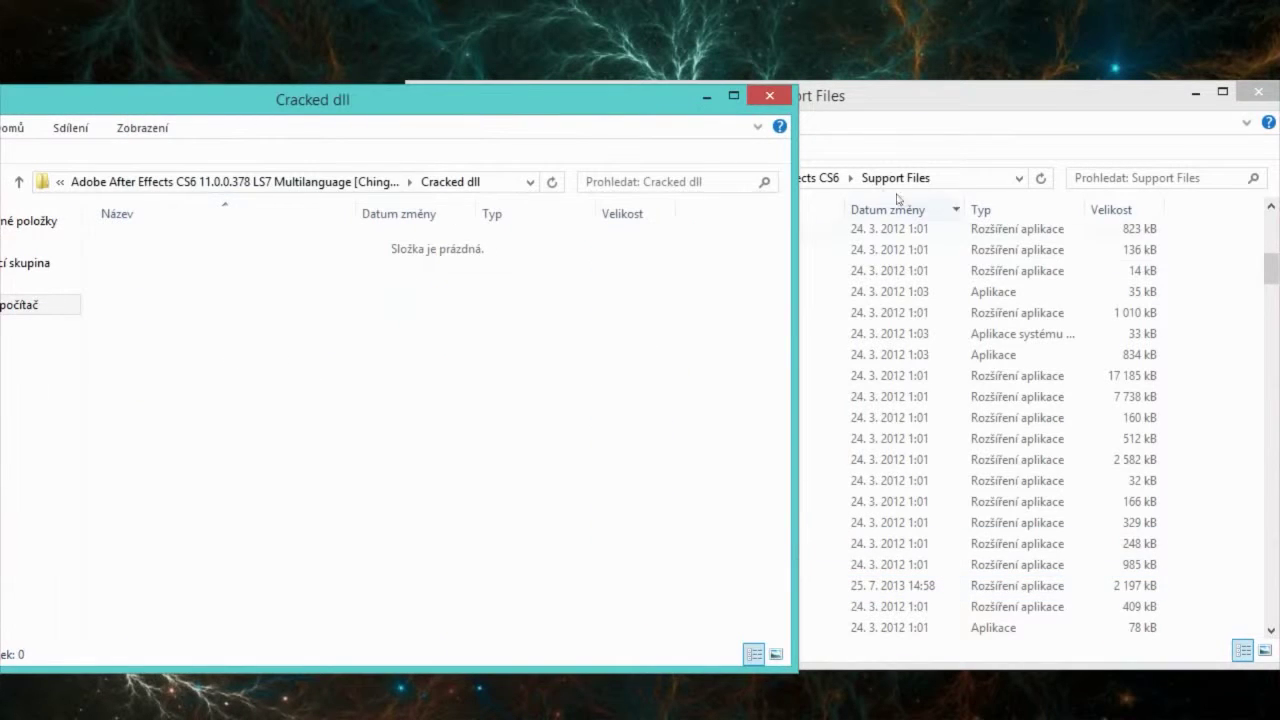
- Close the Cracked dll and Support Files folder windows
click(883, 112)
click(393, 116)
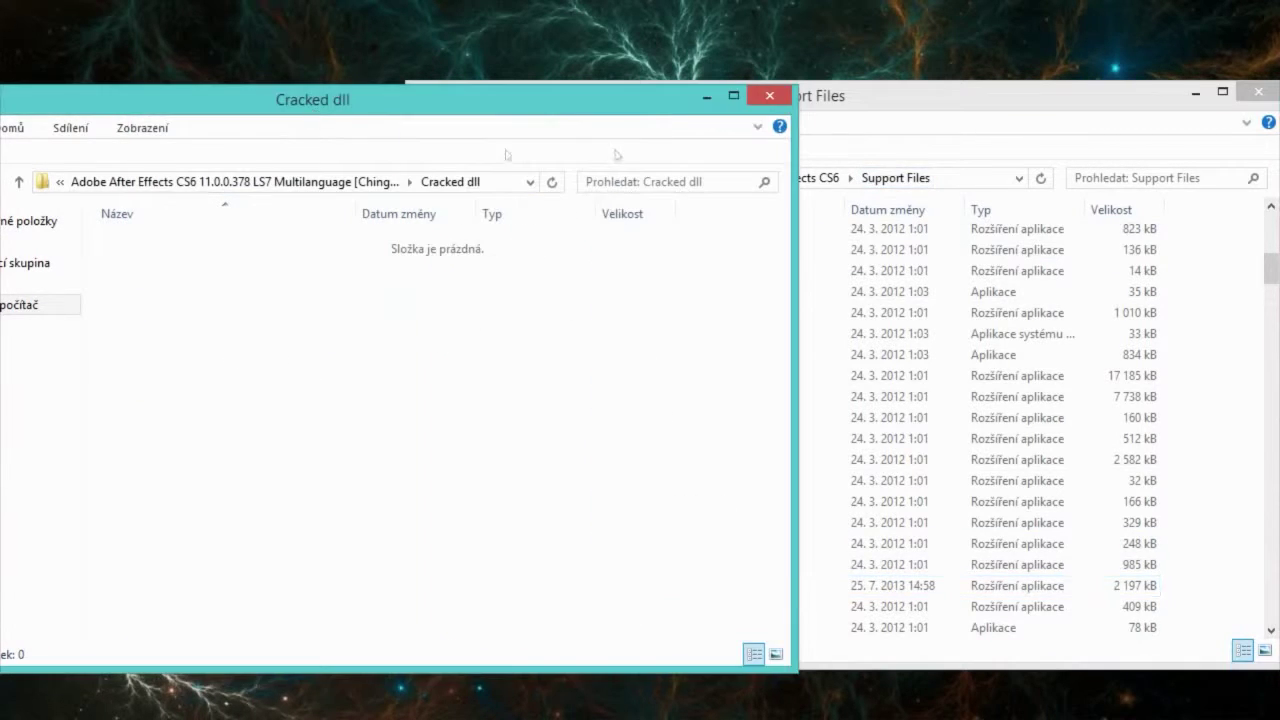
click(765, 96)
drag(789, 103, 587, 90)
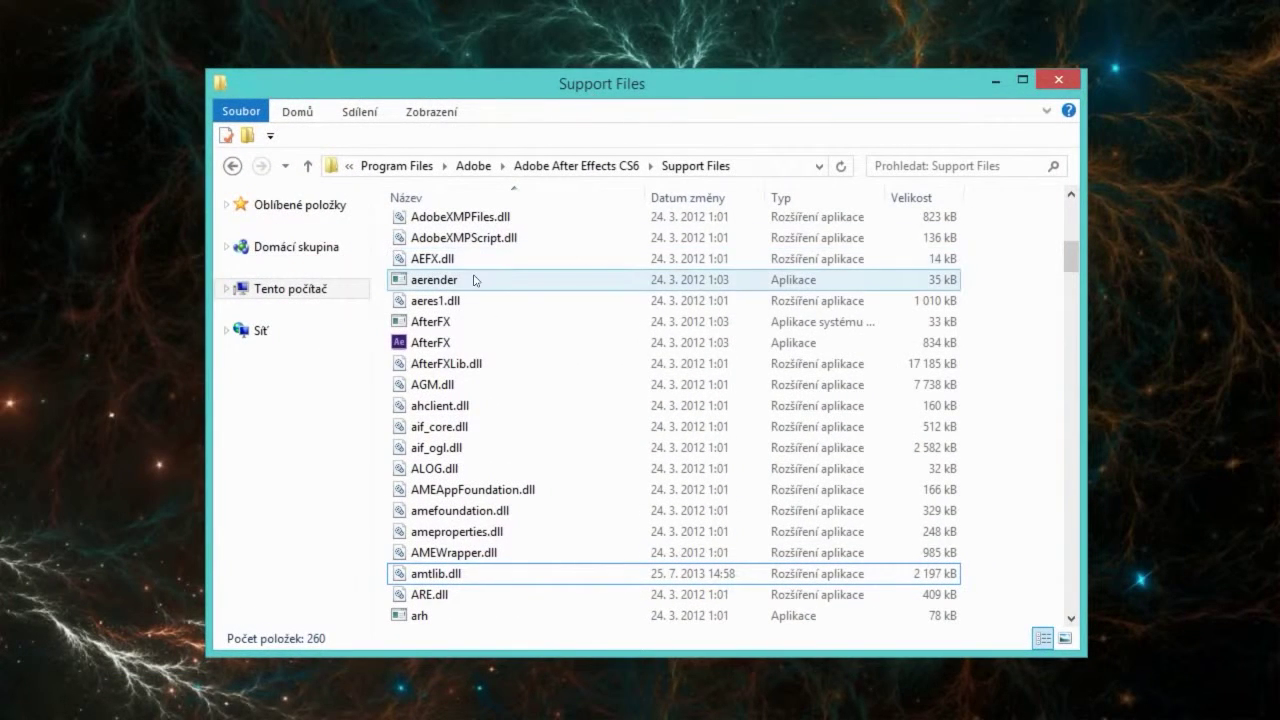
click(1056, 79)
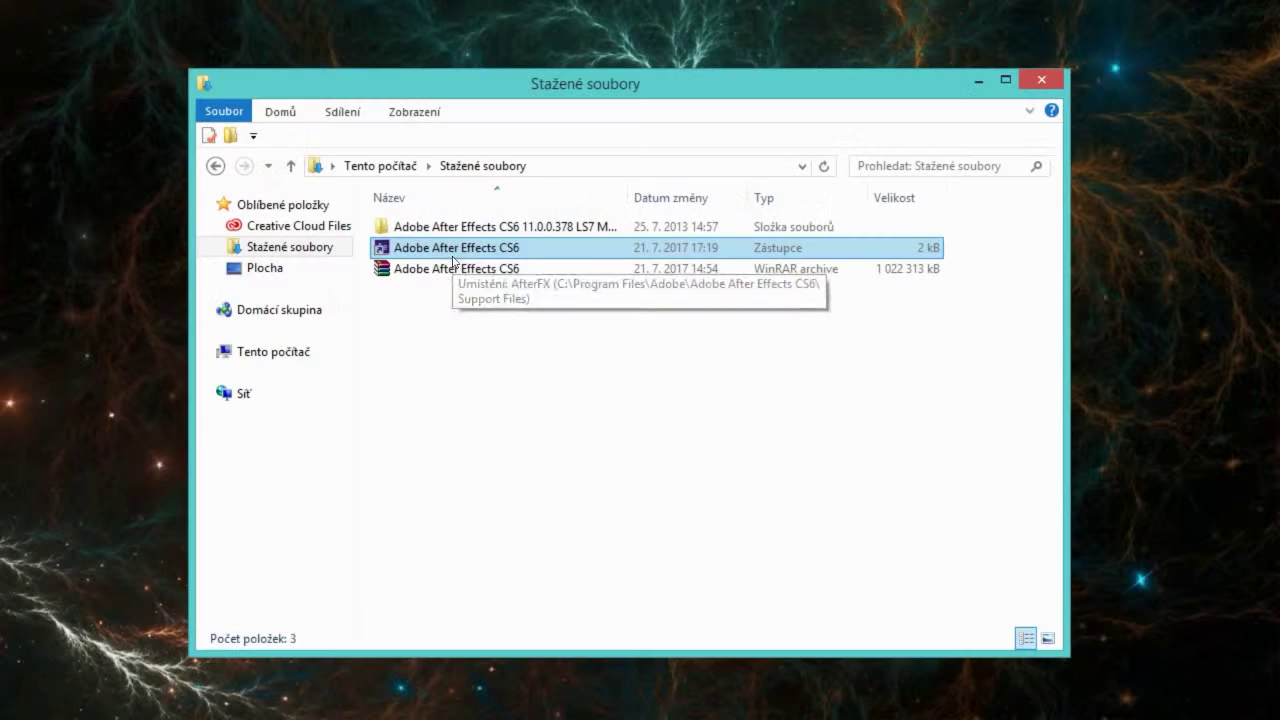
- Launch After Effects CS6 from its shortcut in the Stažené soubory folder
drag(517, 386, 435, 212)
click(455, 255)
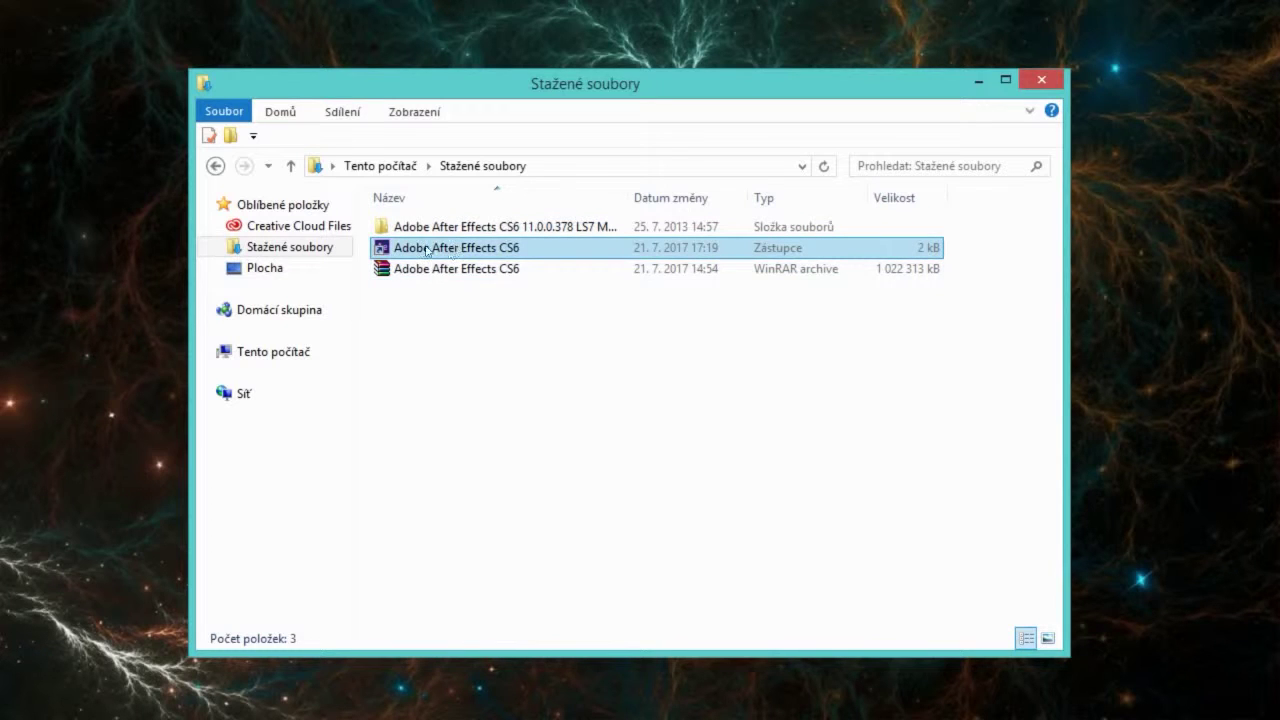
right_click(442, 252)
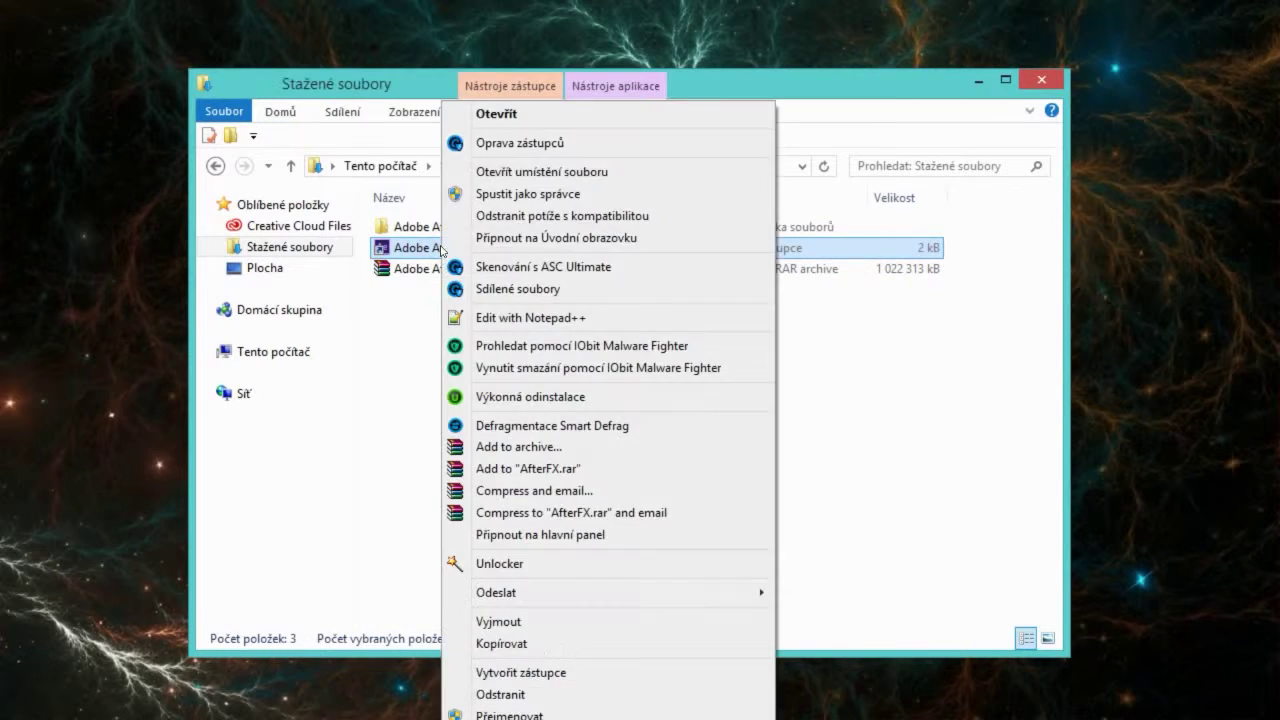
click(487, 116)
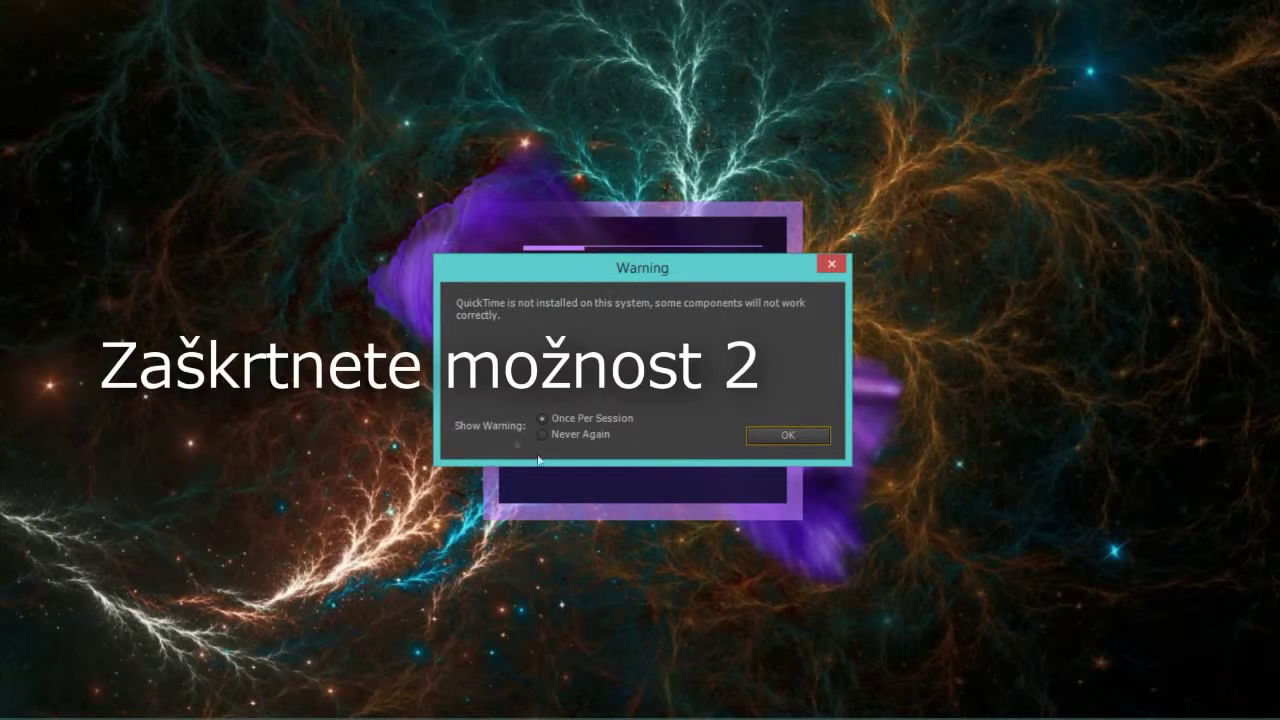
- Set the QuickTime warning to show Once Per Session and dismiss it
click(578, 435)
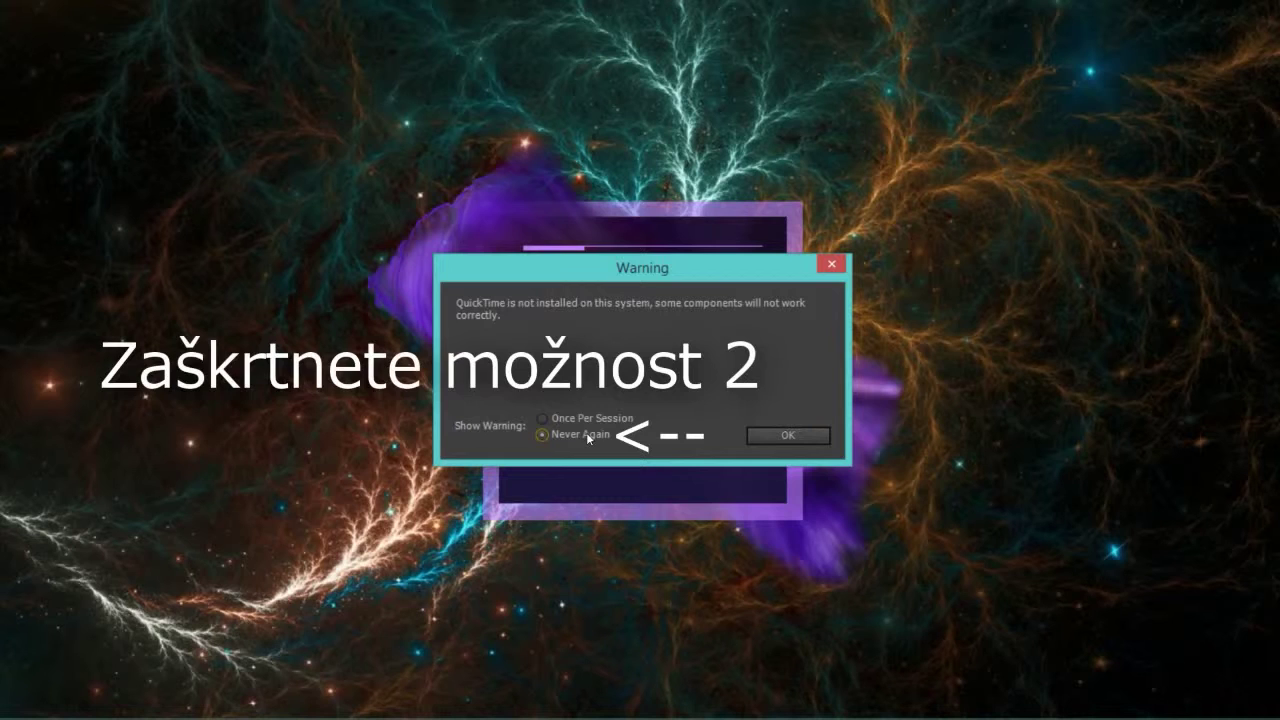
click(612, 416)
click(764, 437)
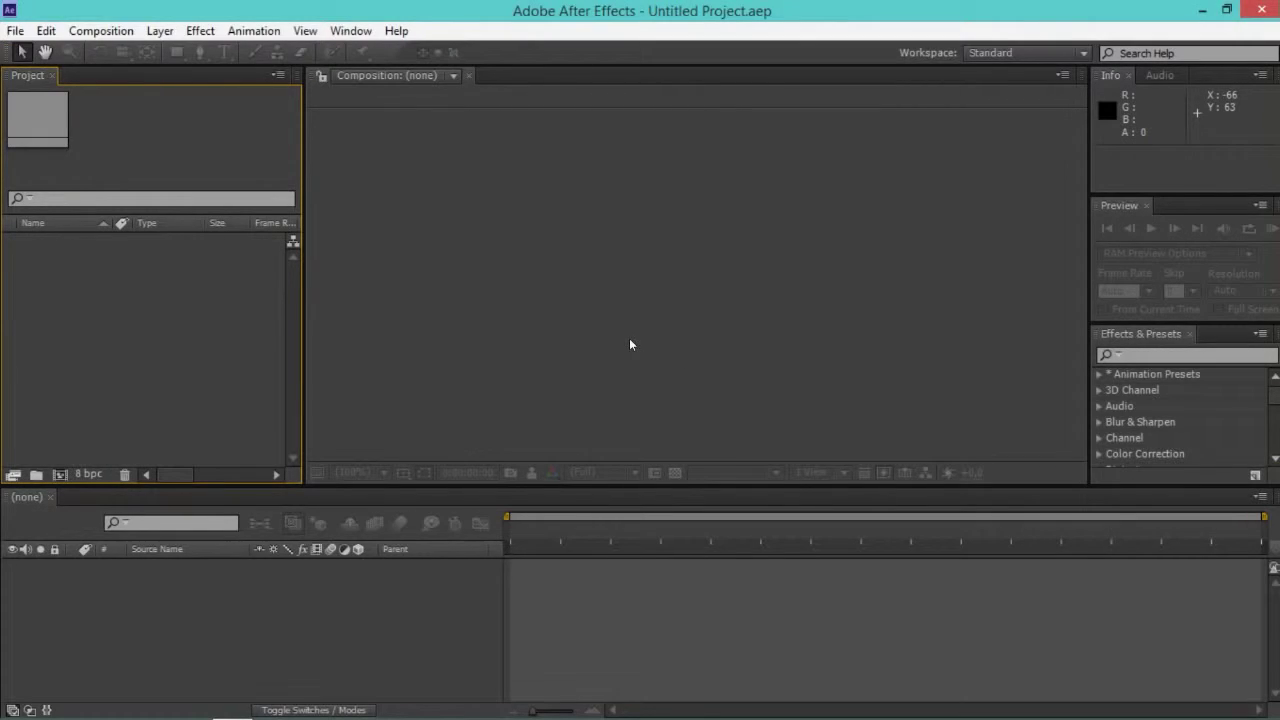
- Display the About After Effects information to check the installed version
click(396, 31)
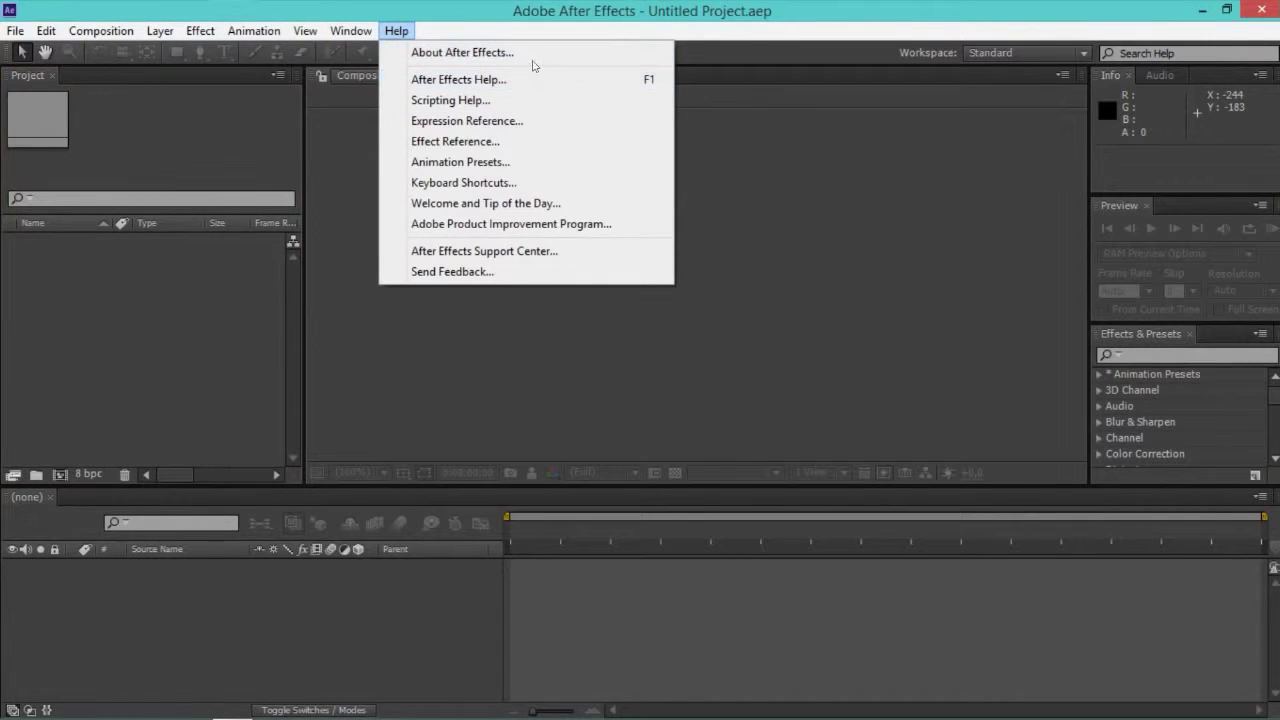
click(567, 53)
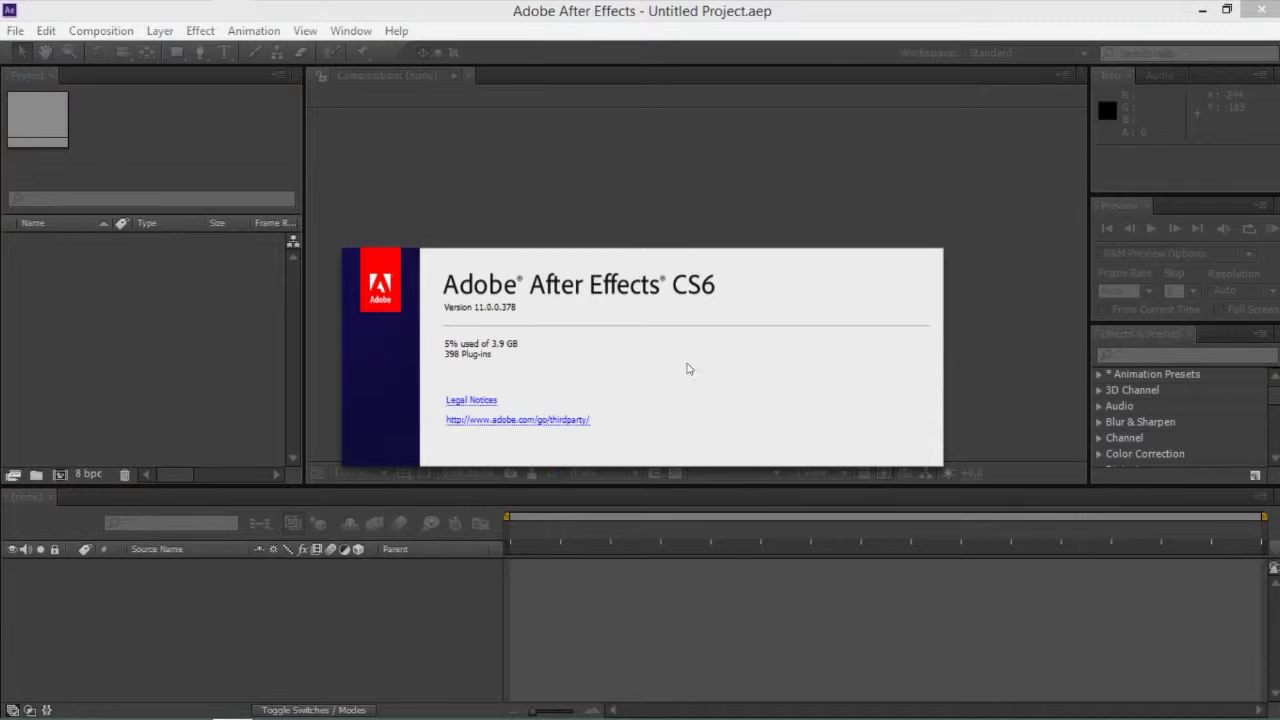